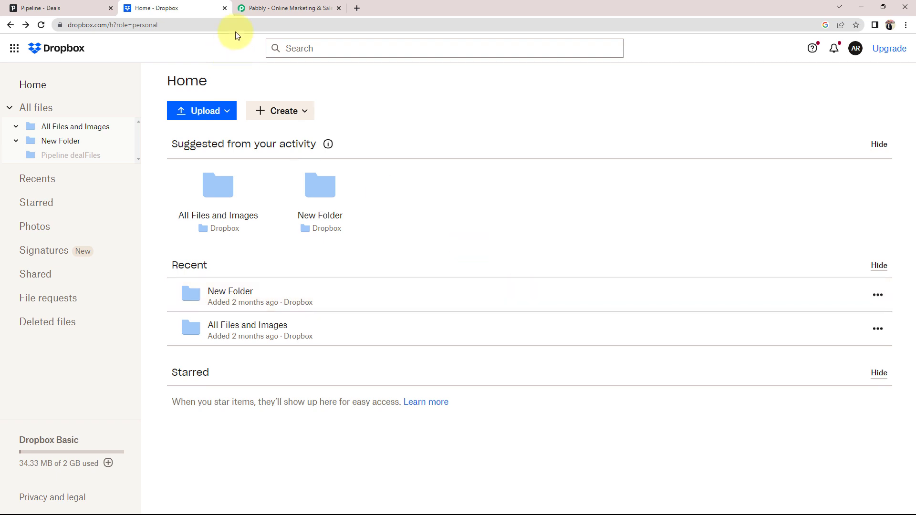
# Switch to the Pabbly website, sign in to the account and open Pabbly Connect.
pyautogui.click(52, 8)
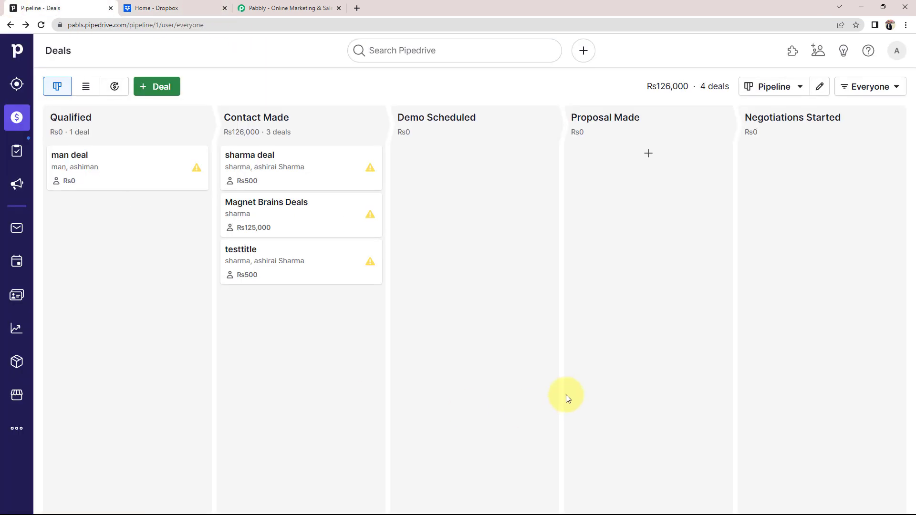
pyautogui.click(292, 9)
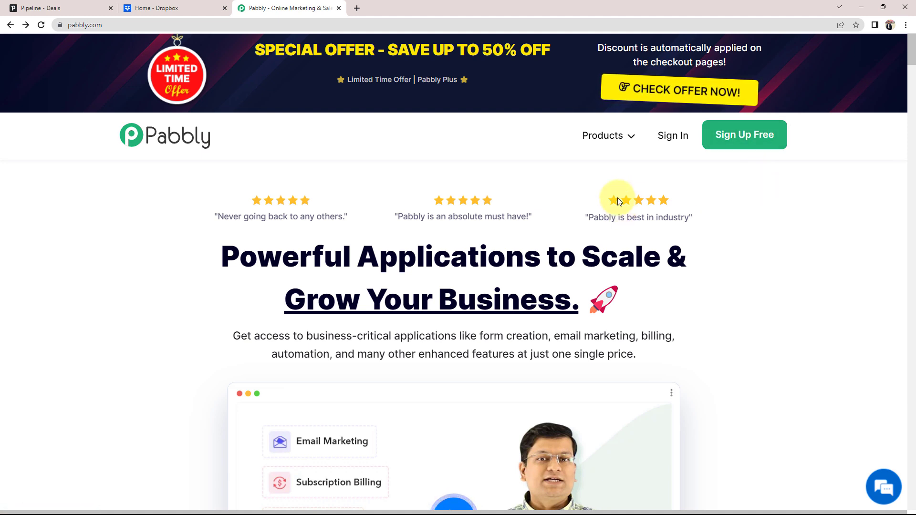
pyautogui.click(673, 136)
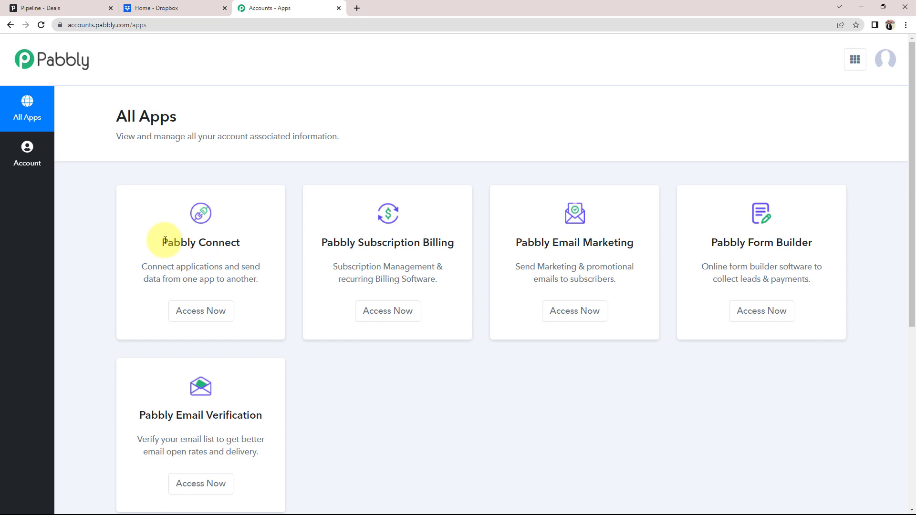
pyautogui.moveTo(165, 241); pyautogui.dragTo(242, 244)
pyautogui.click(257, 233)
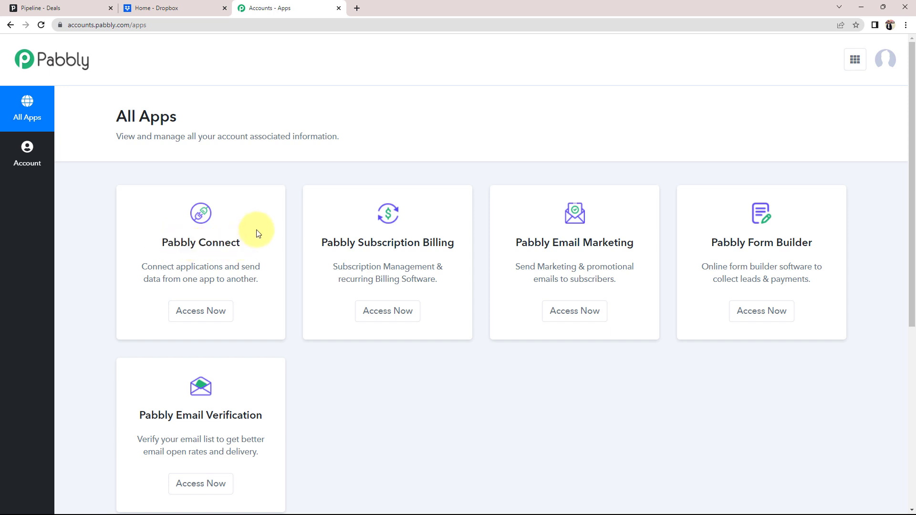
pyautogui.click(194, 314)
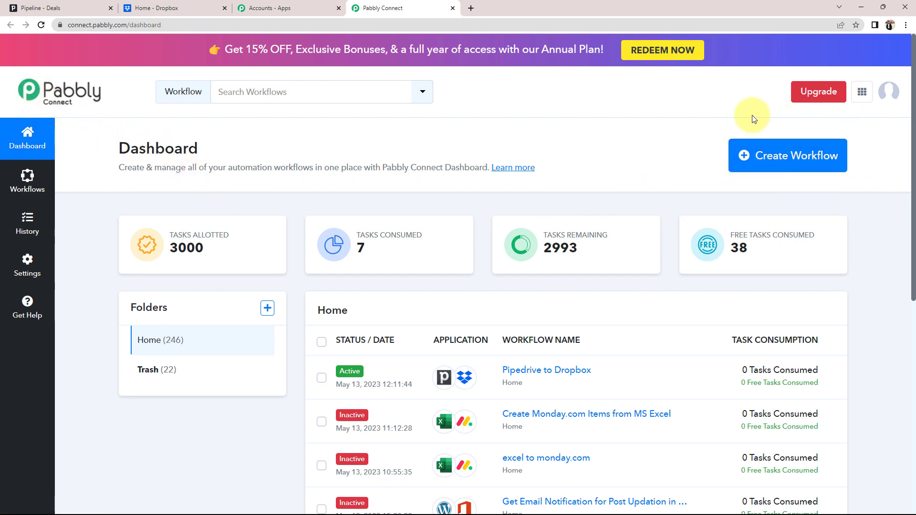
# Create a new workflow named "Create Dropbox Folders for New Pipedrive Deals".
pyautogui.click(796, 161)
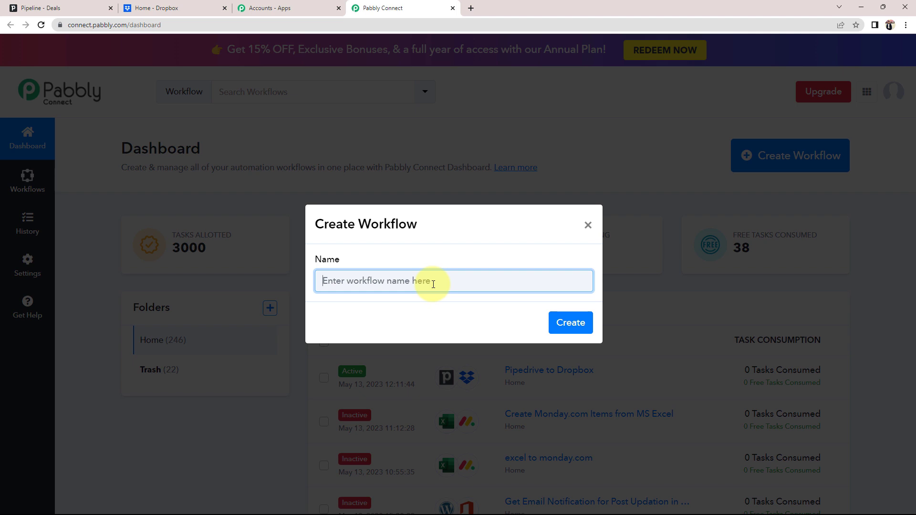
pyautogui.write('Create Dropbox Folders for New Pipedrive Deals')
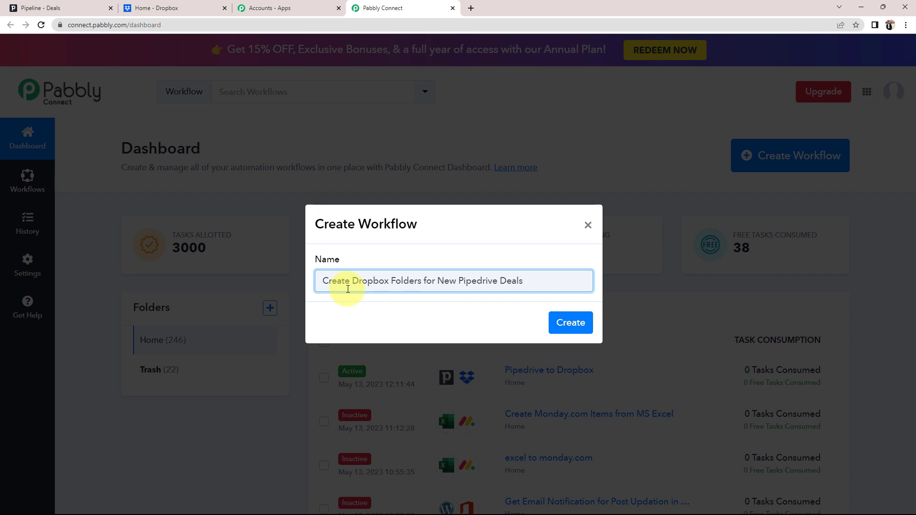
pyautogui.click(569, 320)
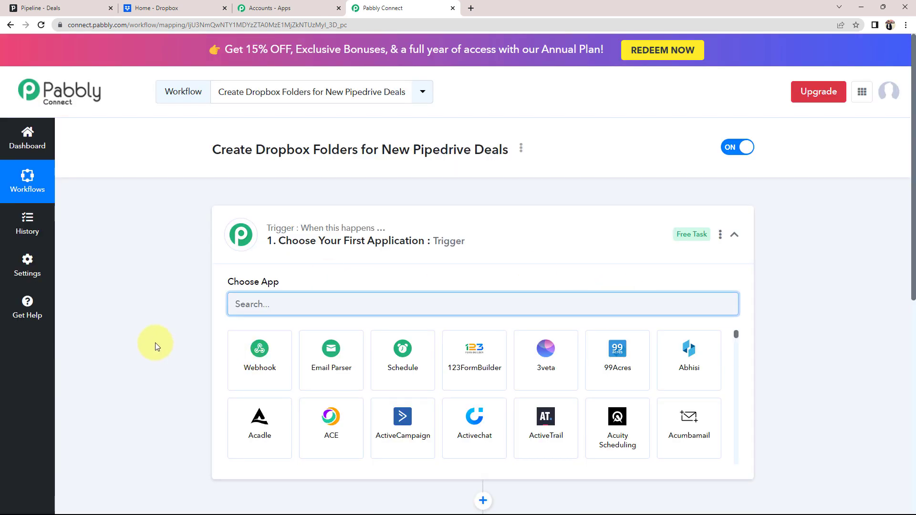
pyautogui.scroll(-1, 162, 340)
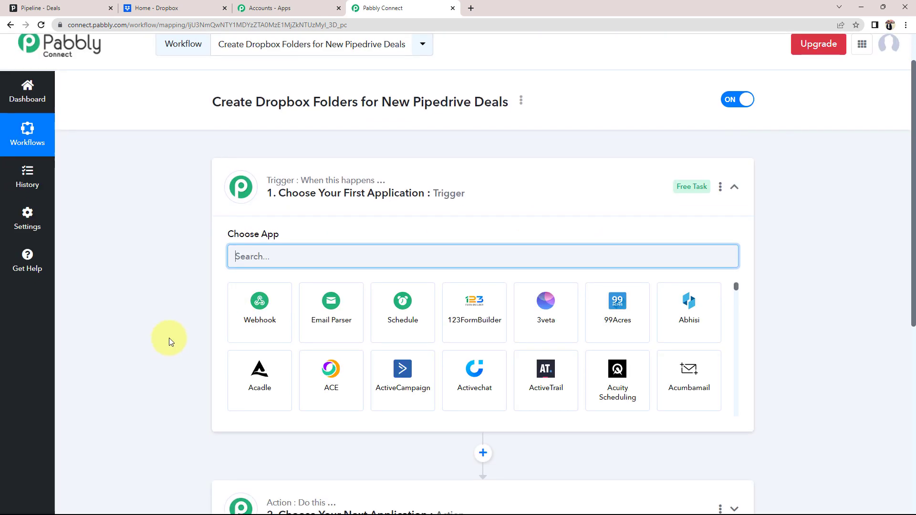
pyautogui.click(618, 193)
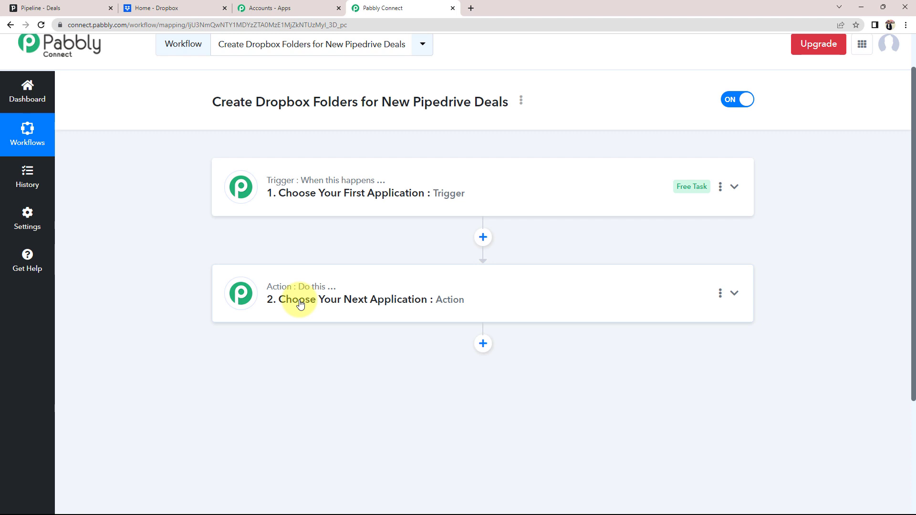
pyautogui.click(82, 7)
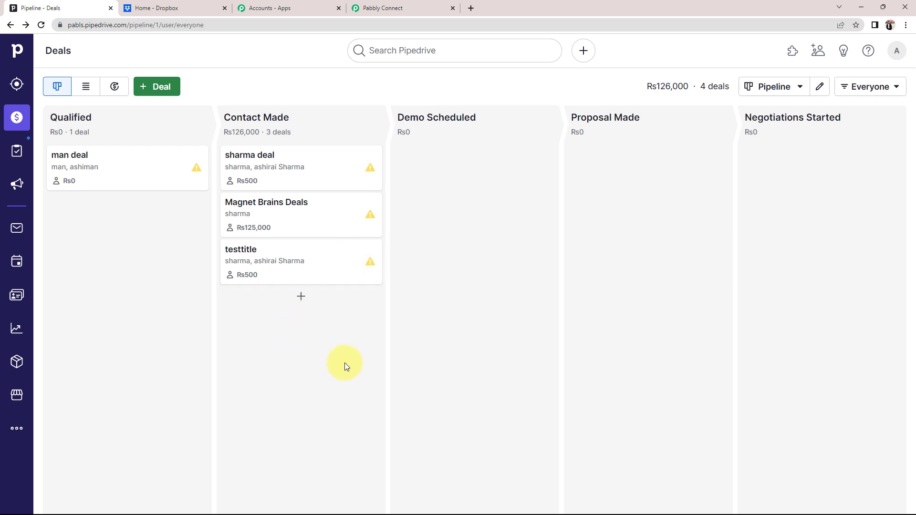
pyautogui.click(213, 7)
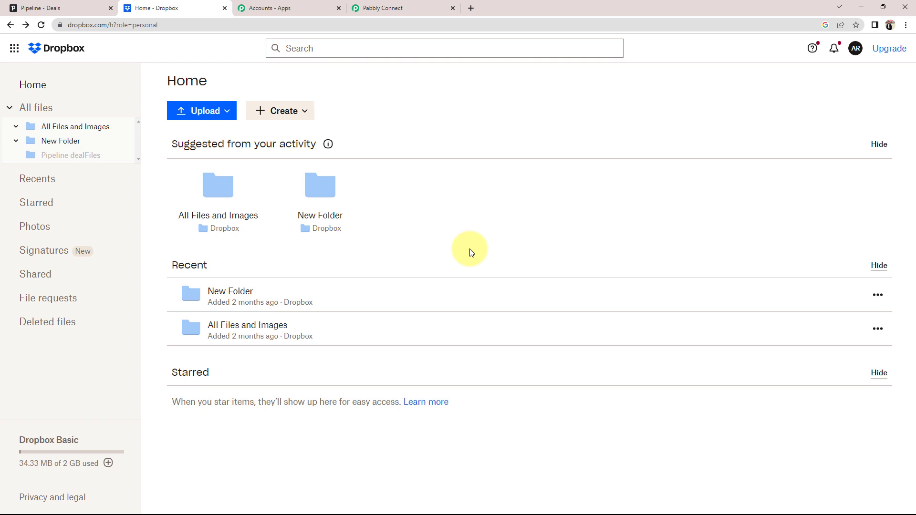
pyautogui.click(429, 7)
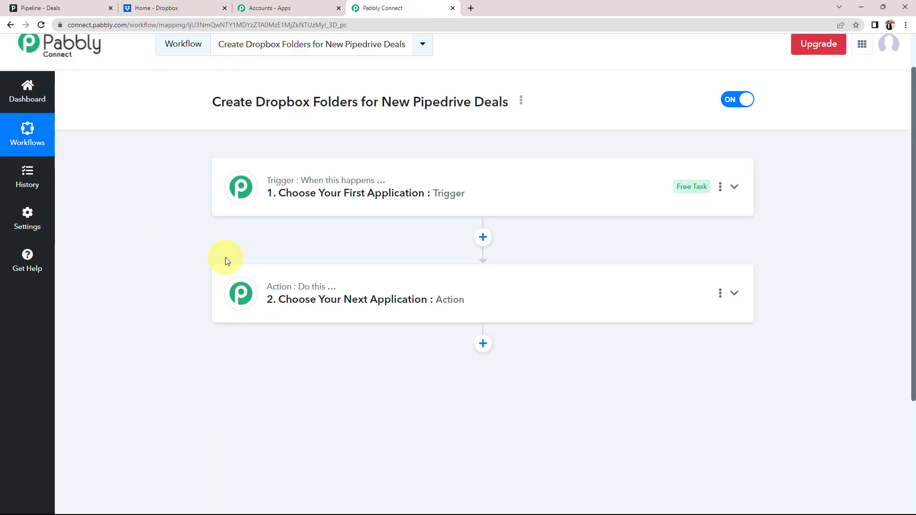
# Set the workflow's trigger application to PipeDrive with New Deal as the trigger event.
pyautogui.click(310, 182)
pyautogui.click(295, 260)
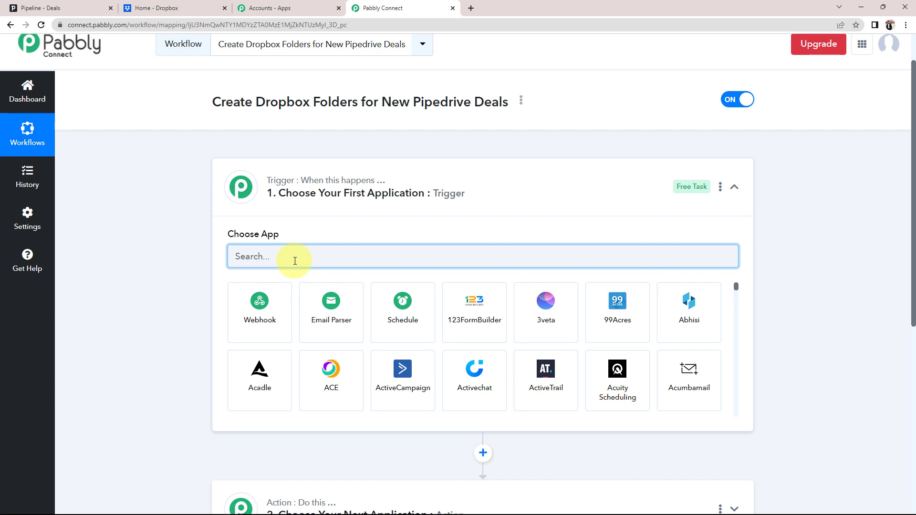
pyautogui.write('pi')
pyautogui.click(253, 310)
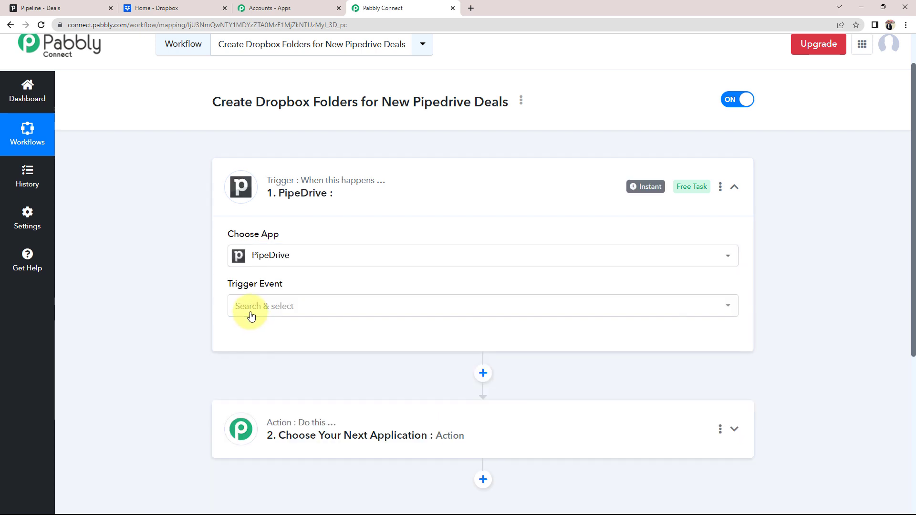
pyautogui.click(249, 310)
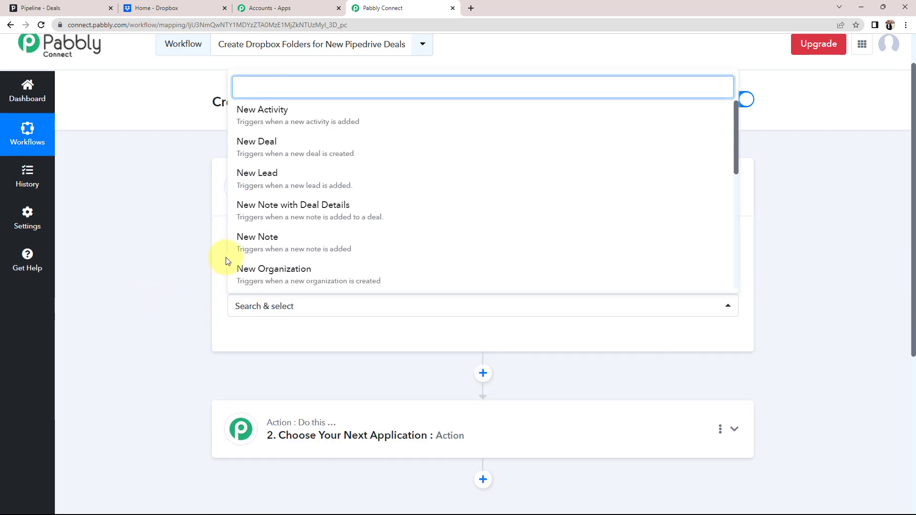
pyautogui.click(250, 143)
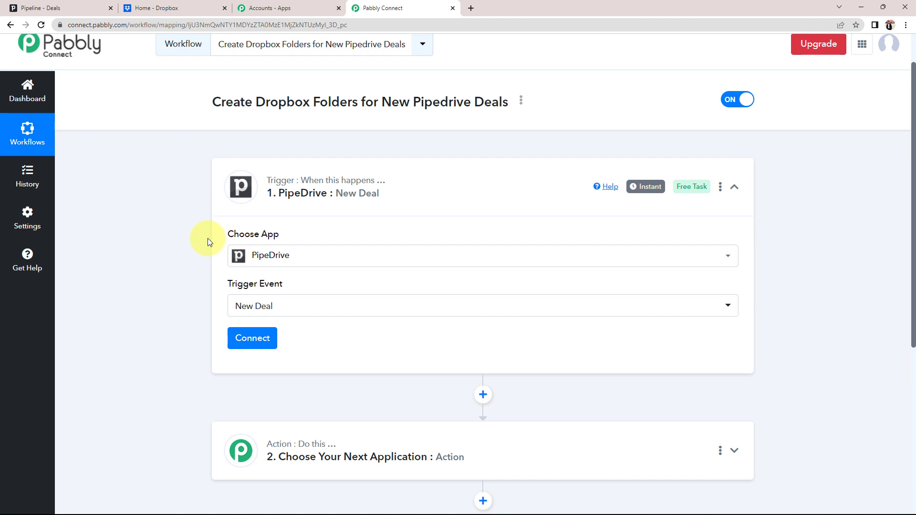
# Start connecting the PipeDrive account with the Add New Connection option and read where to find the API token.
pyautogui.click(251, 338)
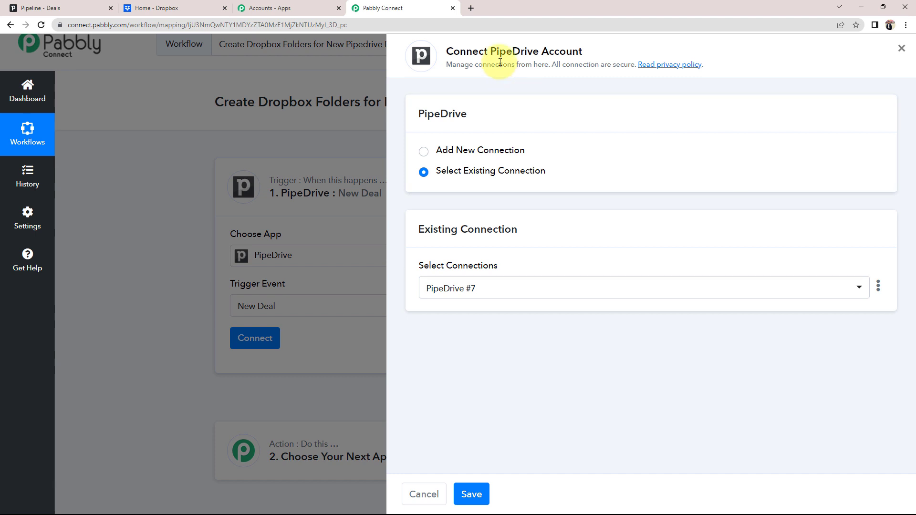
pyautogui.moveTo(491, 45); pyautogui.dragTo(589, 49)
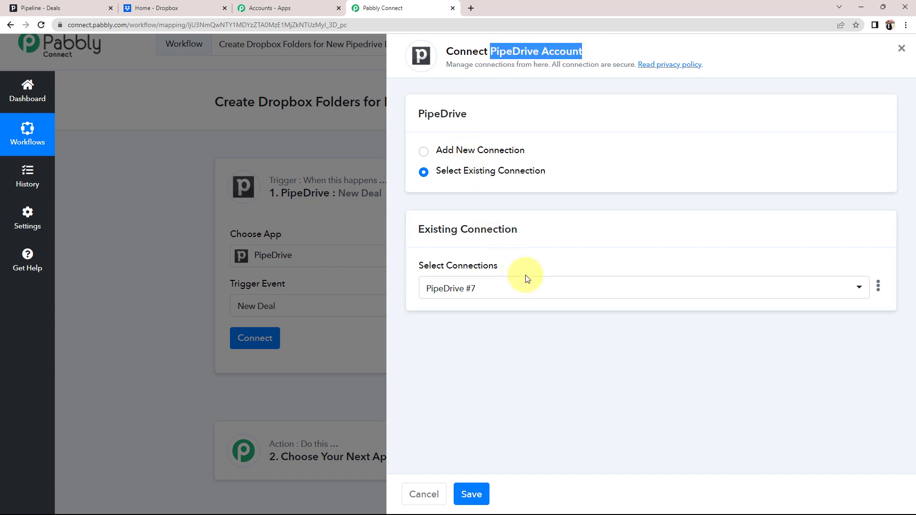
pyautogui.click(424, 152)
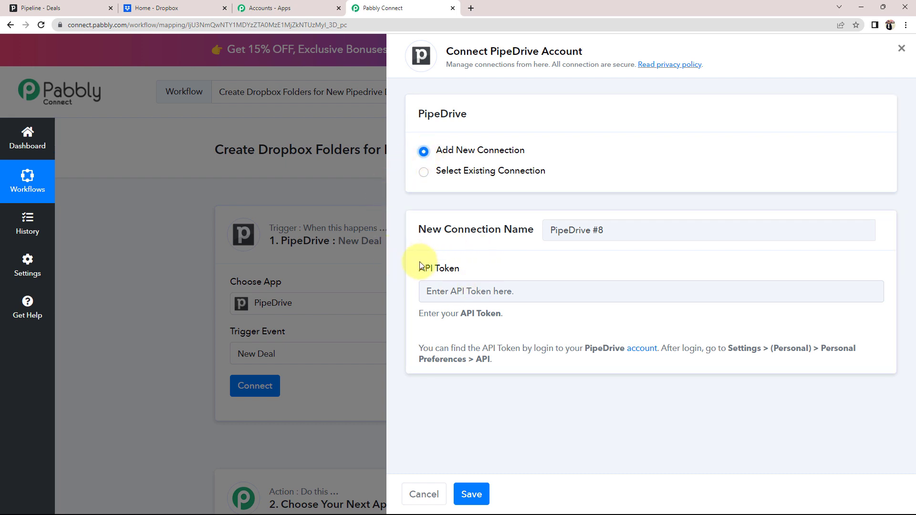
pyautogui.moveTo(419, 270); pyautogui.dragTo(467, 268)
pyautogui.click(468, 268)
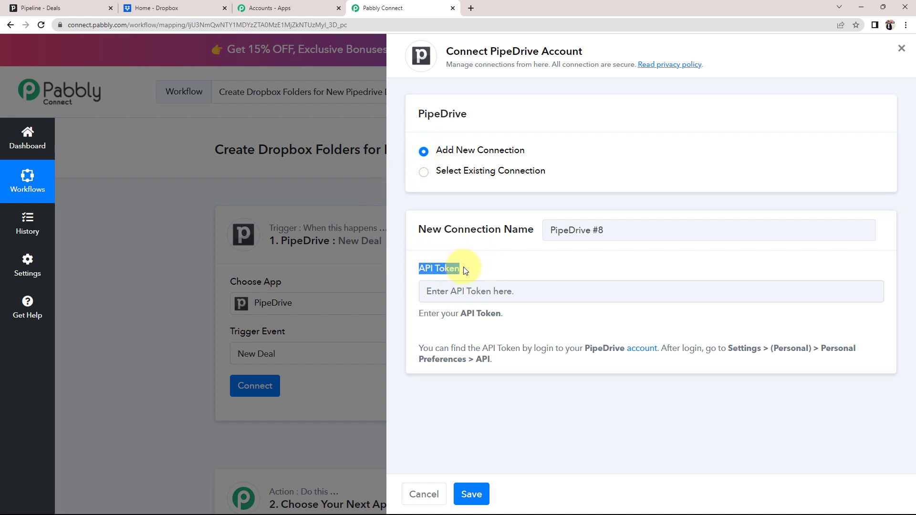
pyautogui.moveTo(422, 346); pyautogui.dragTo(569, 366)
pyautogui.click(572, 371)
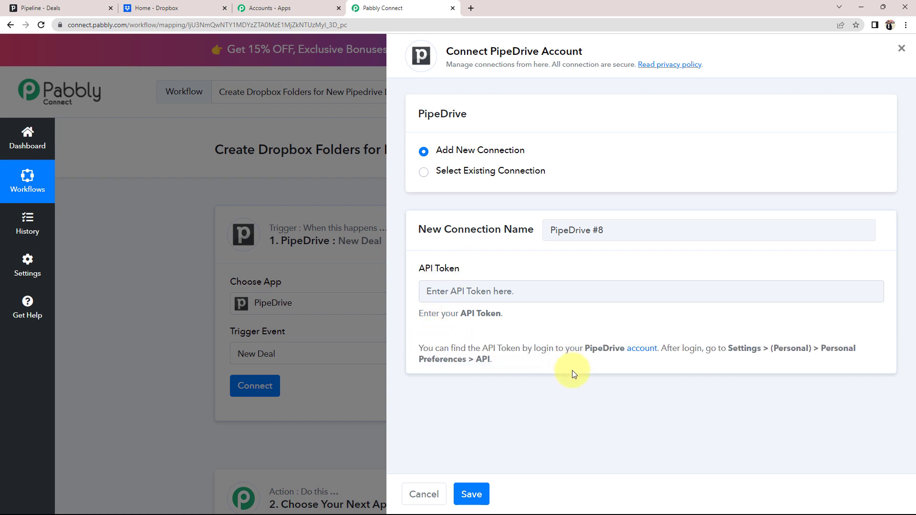
# Switch to Pipedrive and copy the personal API token from the API section of the personal preferences.
pyautogui.click(71, 8)
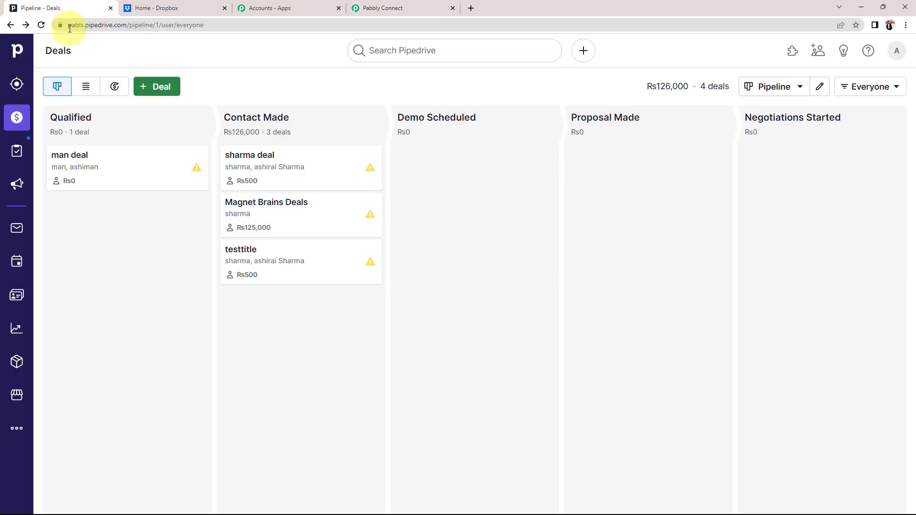
pyautogui.click(897, 53)
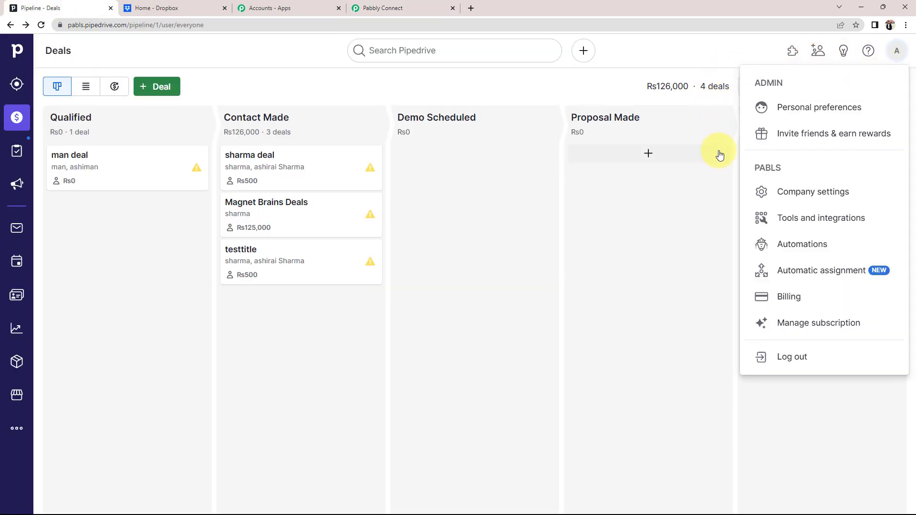
pyautogui.click(794, 108)
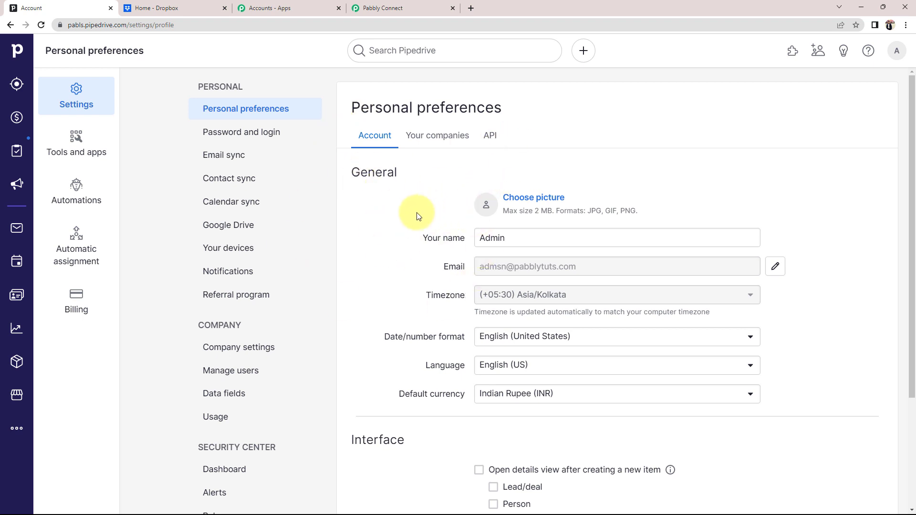
pyautogui.click(496, 144)
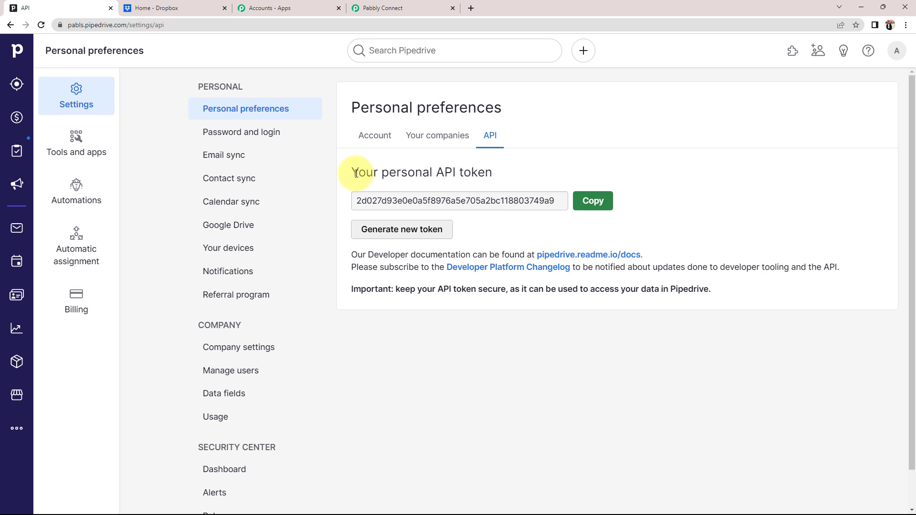
pyautogui.moveTo(356, 173); pyautogui.dragTo(494, 174)
pyautogui.click(519, 178)
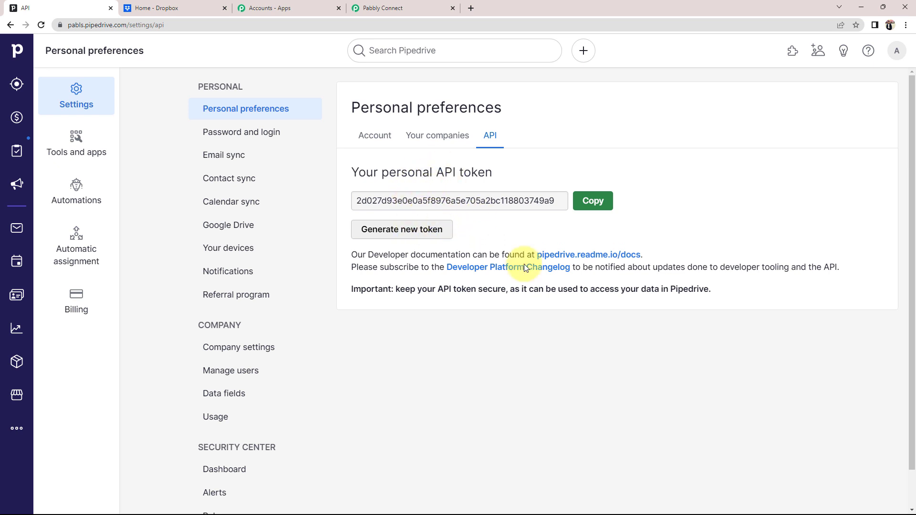
pyautogui.click(596, 203)
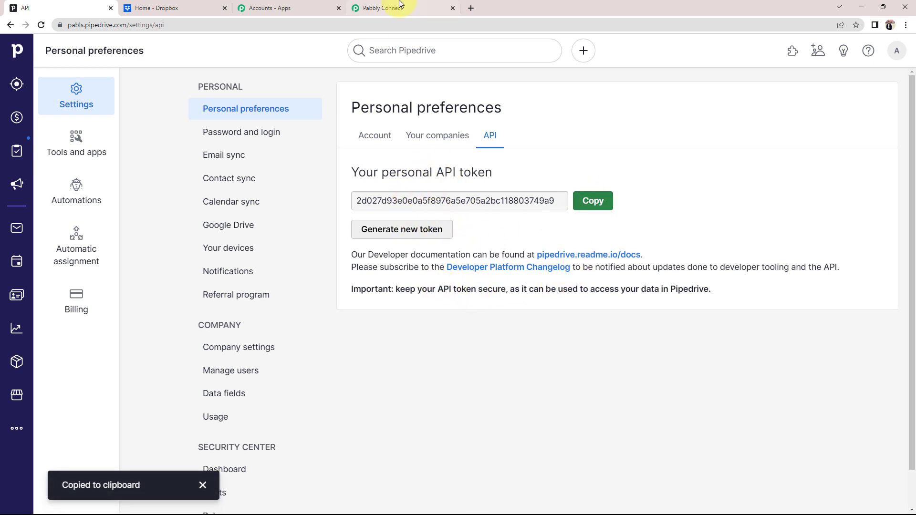
# Back in Pabbly Connect, paste the copied API token into the new PipeDrive connection and save it.
pyautogui.click(400, 4)
pyautogui.rightClick(461, 287)
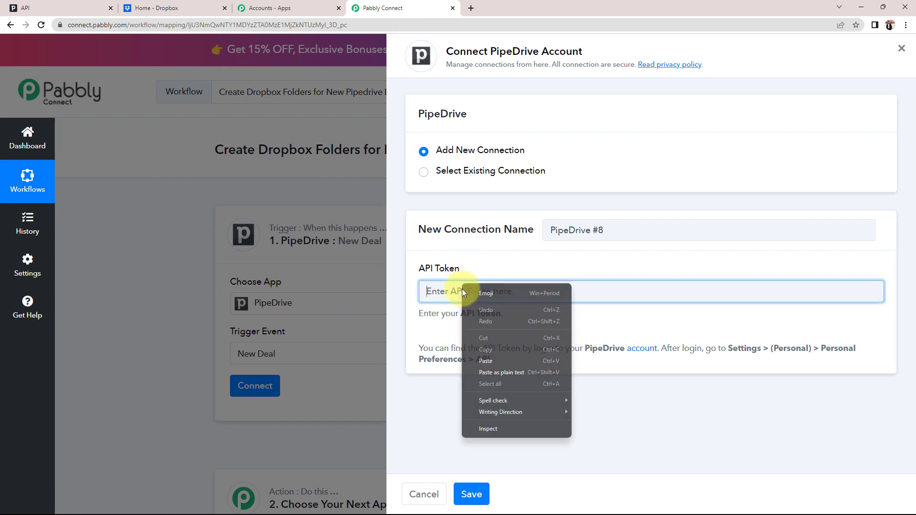
pyautogui.click(480, 356)
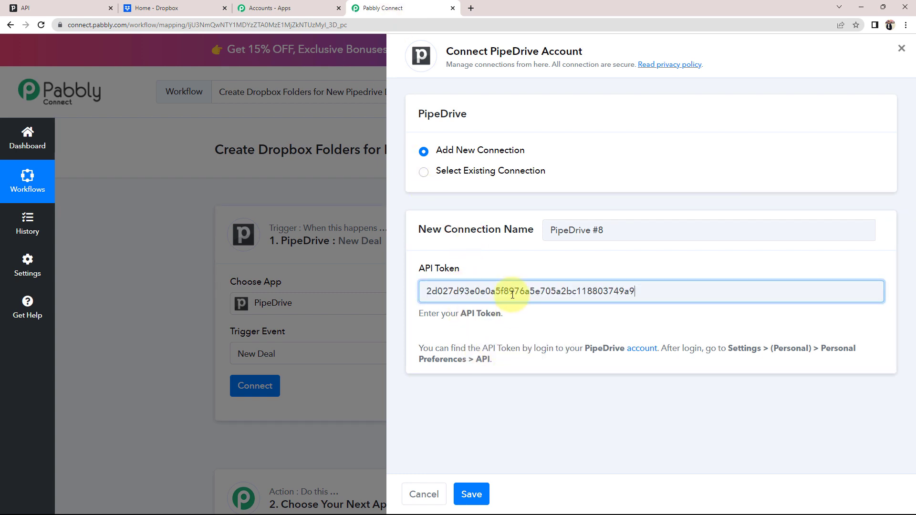
pyautogui.click(473, 500)
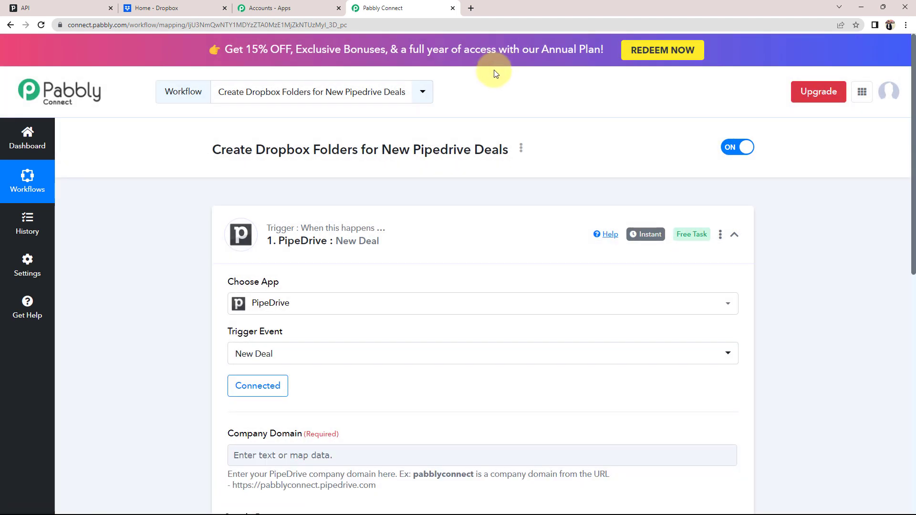
# Read the Company Domain hint and switch to Pipedrive to find the company's subdomain in its web address.
pyautogui.scroll(-4, 492, 76)
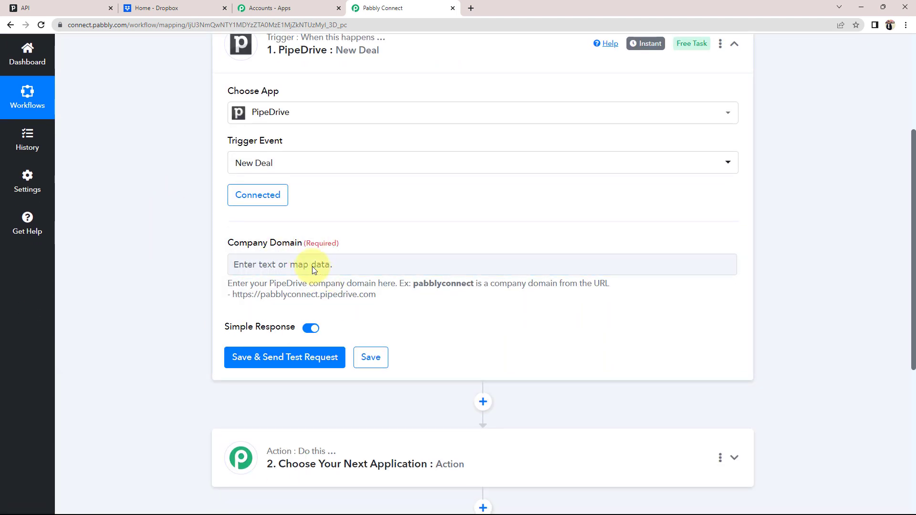
pyautogui.moveTo(231, 244); pyautogui.dragTo(348, 245)
pyautogui.click(368, 241)
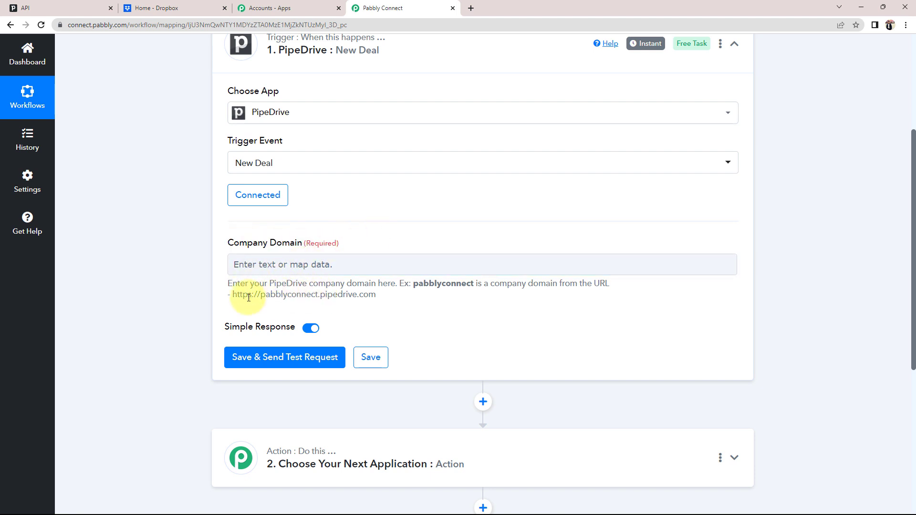
pyautogui.moveTo(230, 295); pyautogui.dragTo(408, 296)
pyautogui.click(267, 306)
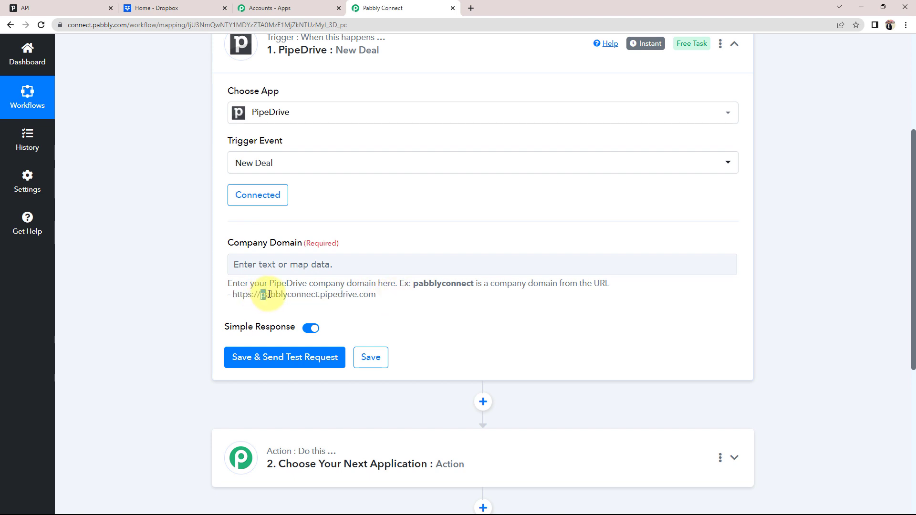
pyautogui.moveTo(261, 295); pyautogui.dragTo(317, 293)
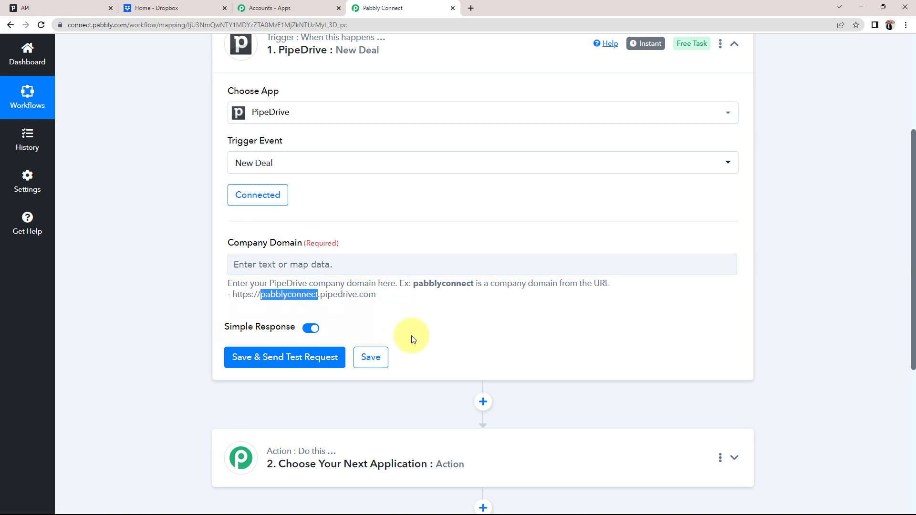
pyautogui.click(79, 9)
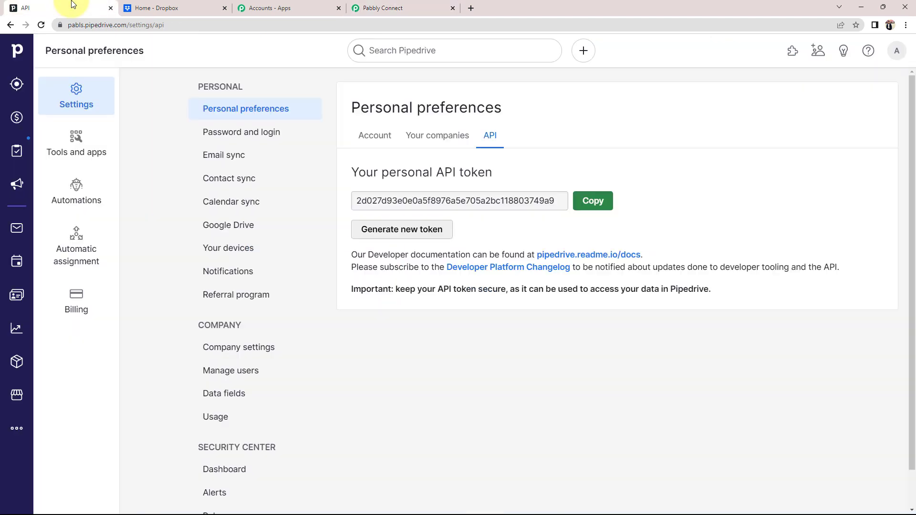
pyautogui.click(160, 25)
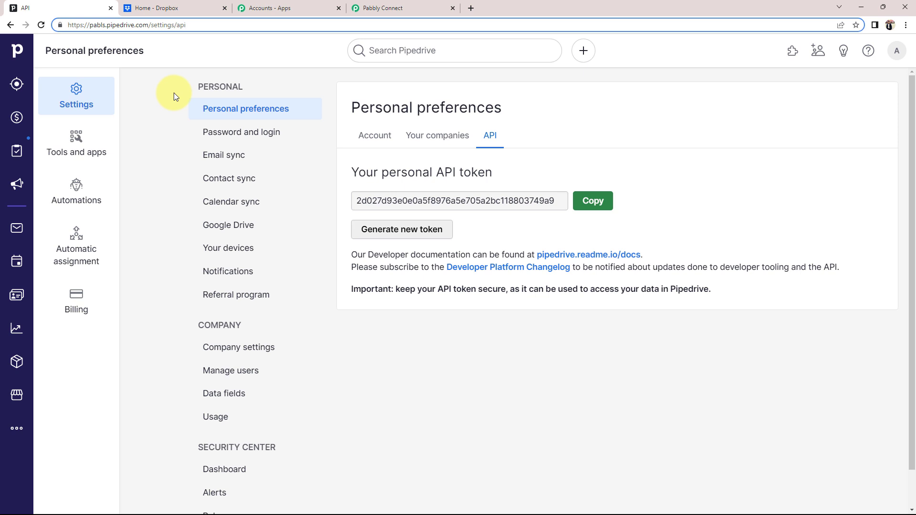
pyautogui.hotkey('ctrl', 'a')
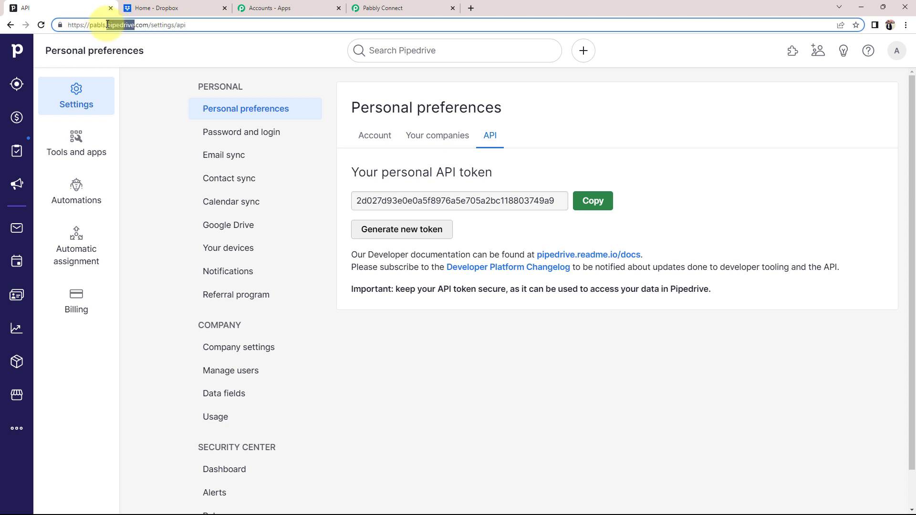
pyautogui.doubleClick(93, 25)
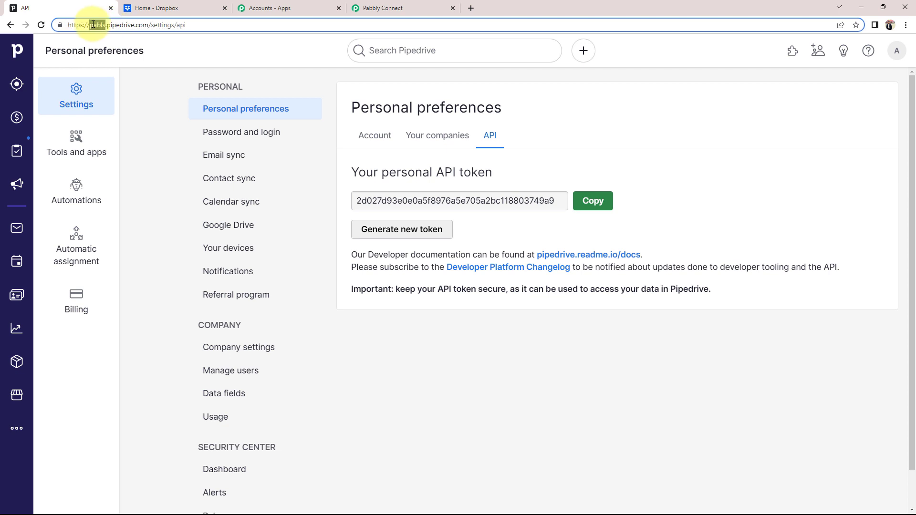
# Back in Pabbly Connect, enter pabls as the Company Domain of the PipeDrive trigger.
pyautogui.click(377, 8)
pyautogui.click(293, 263)
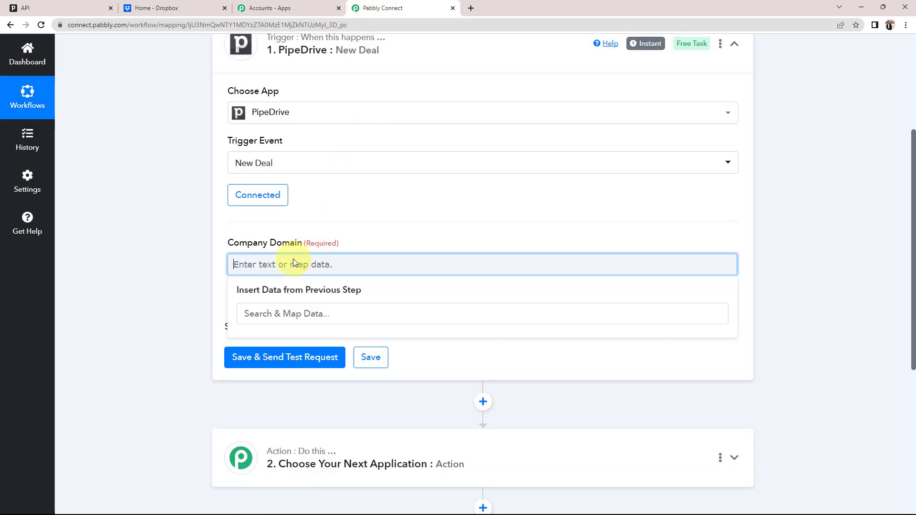
pyautogui.write('pabls')
pyautogui.click(182, 265)
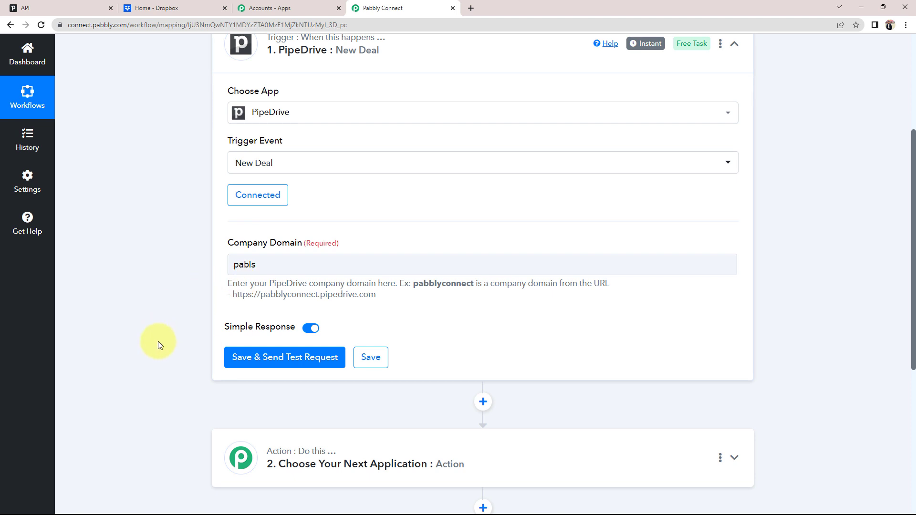
# Save the PipeDrive trigger with a test request and read the note about submitting a test record.
pyautogui.click(222, 362)
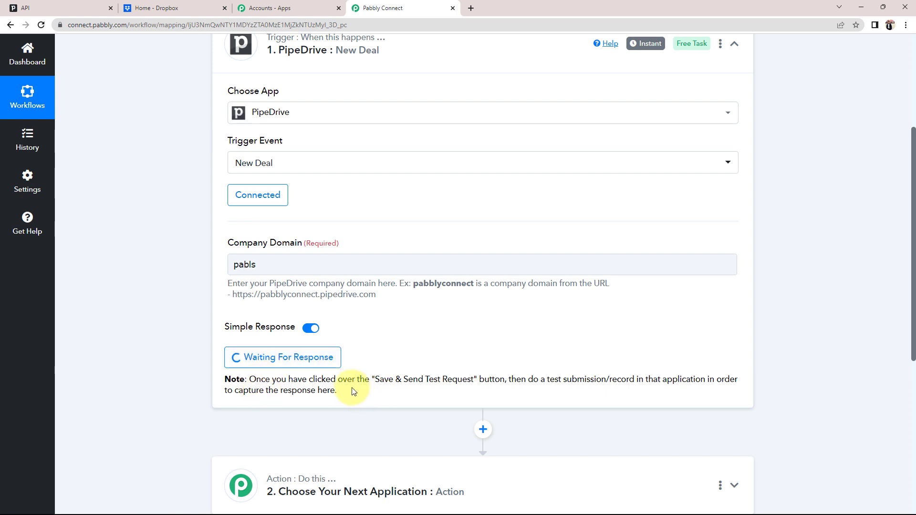
pyautogui.moveTo(547, 379); pyautogui.dragTo(605, 379)
pyautogui.click(594, 364)
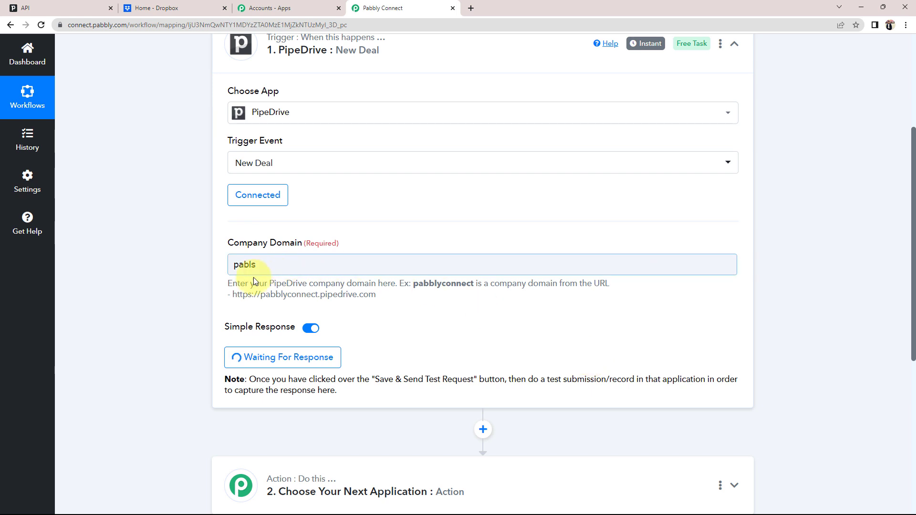
pyautogui.click(316, 357)
pyautogui.click(472, 257)
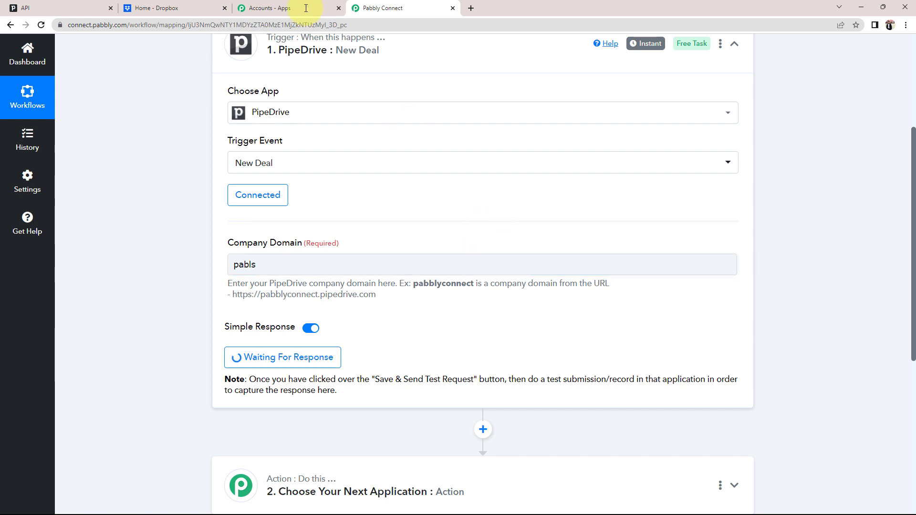
# In Pipedrive, save a deal titled Pipeline Deal with a contact person, organization man, value 30000 Indian Rupee and expected close date 05/24/2023, and open it.
pyautogui.click(71, 7)
pyautogui.click(583, 50)
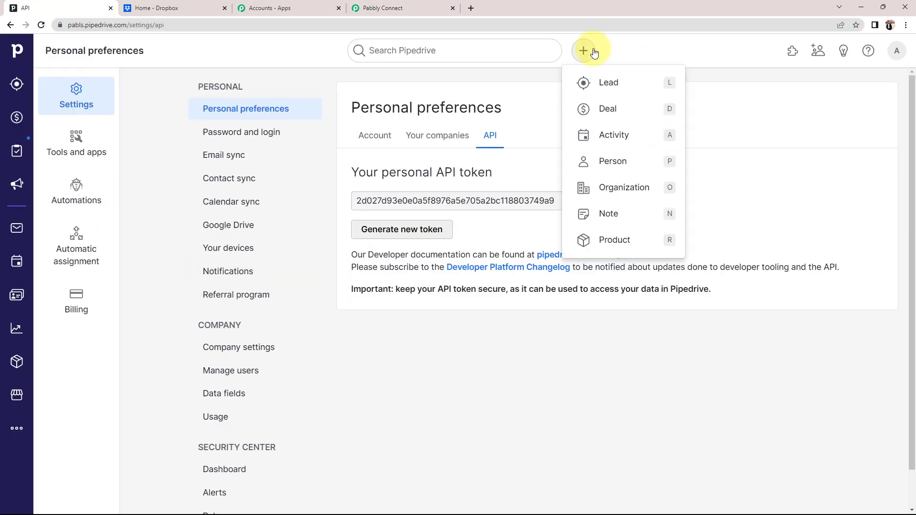
pyautogui.click(584, 107)
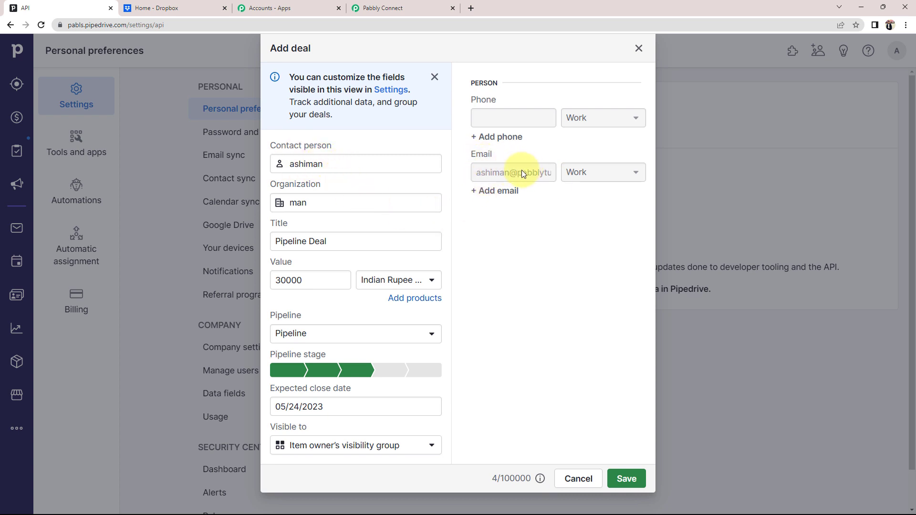
pyautogui.click(623, 478)
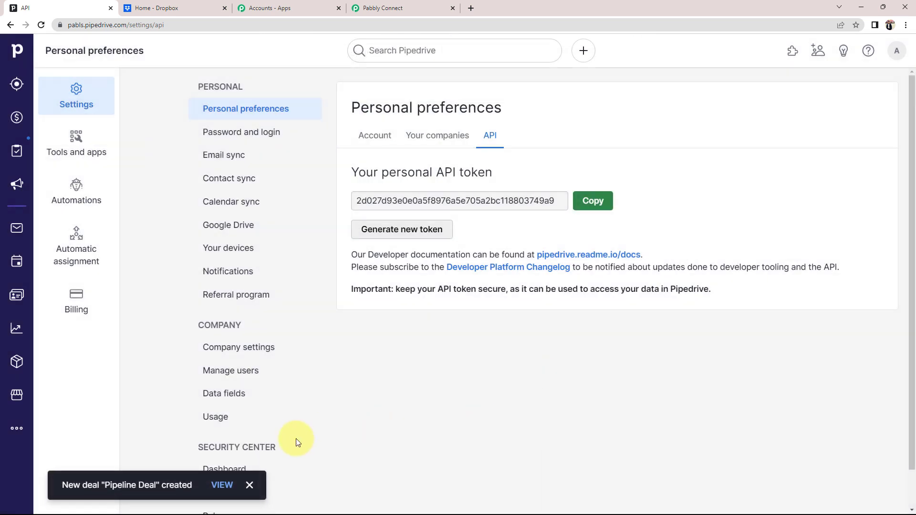
pyautogui.click(221, 485)
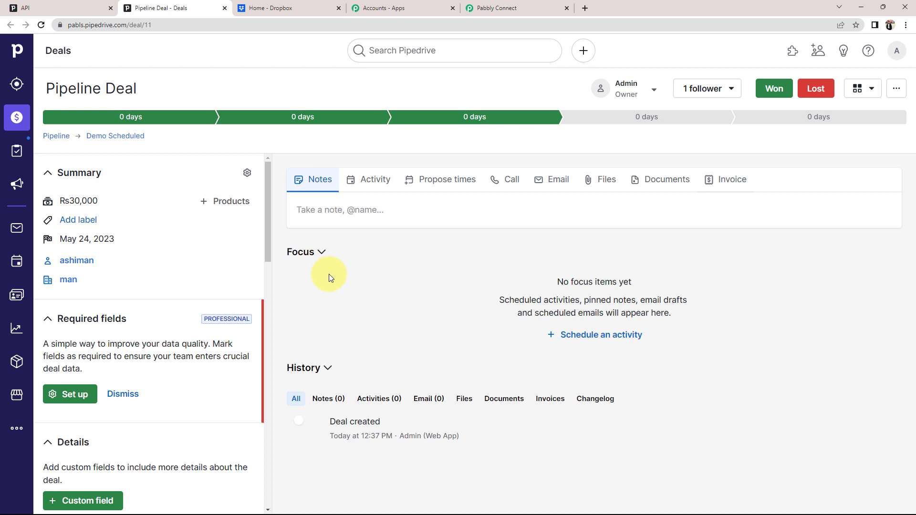
# Return to Pabbly Connect and examine the captured webhook response for the deal's contact email, organization, title, value and expected close date.
pyautogui.click(494, 8)
pyautogui.scroll(-2, 129, 274)
pyautogui.scroll(-3, 129, 279)
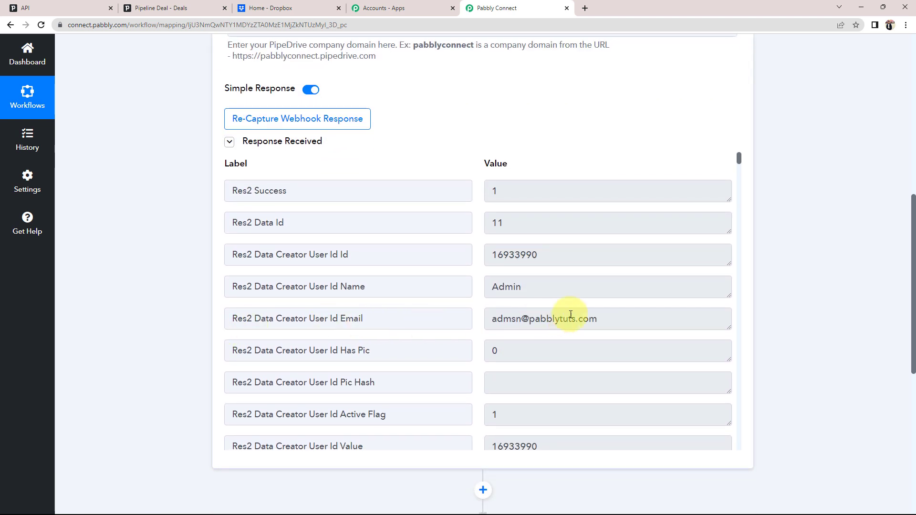
pyautogui.moveTo(588, 313); pyautogui.dragTo(446, 317)
pyautogui.scroll(-1, 545, 303)
pyautogui.scroll(-10, 545, 303)
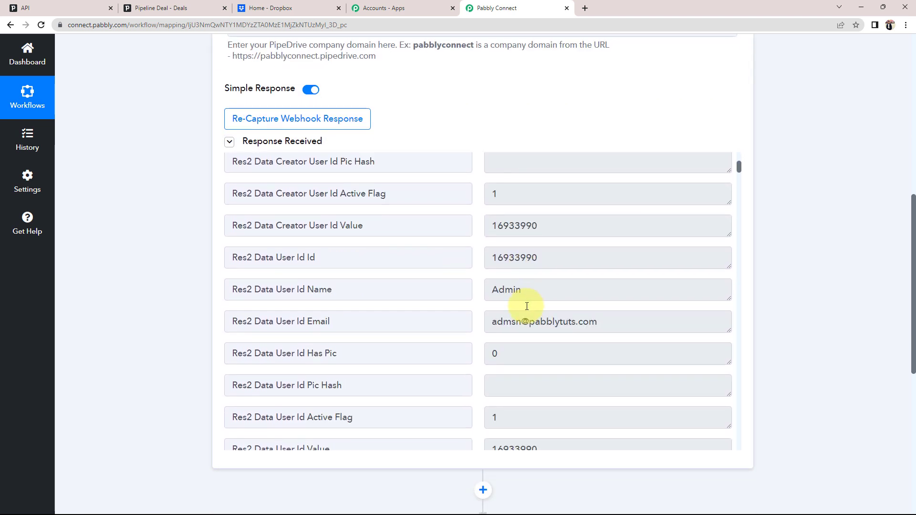
pyautogui.moveTo(493, 275); pyautogui.dragTo(650, 264)
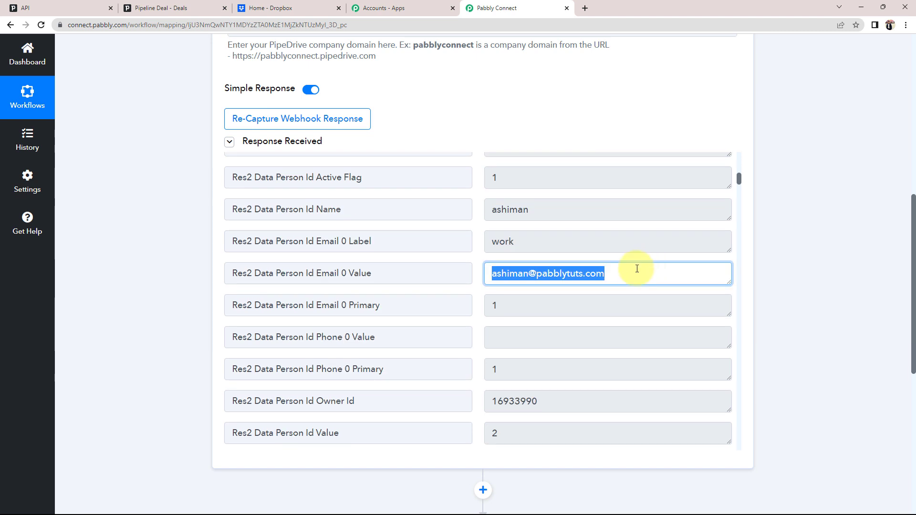
pyautogui.scroll(-6, 620, 270)
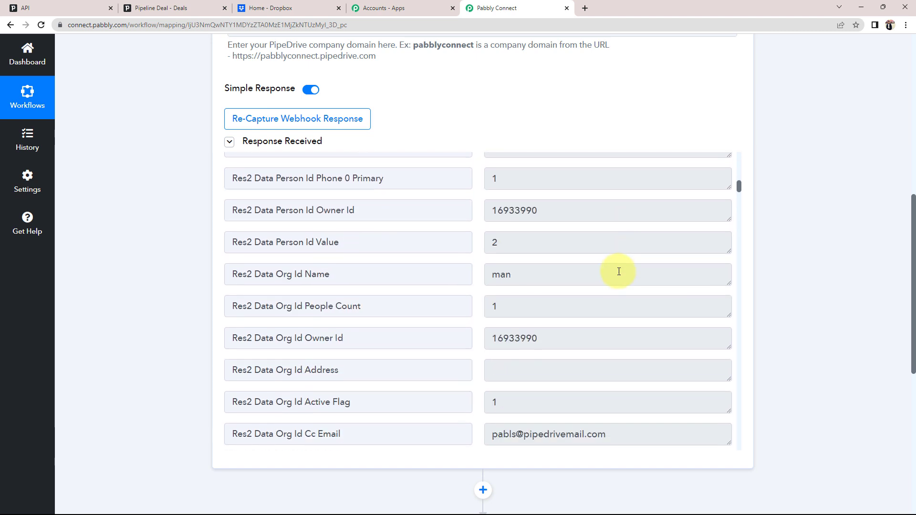
pyautogui.scroll(-4, 615, 280)
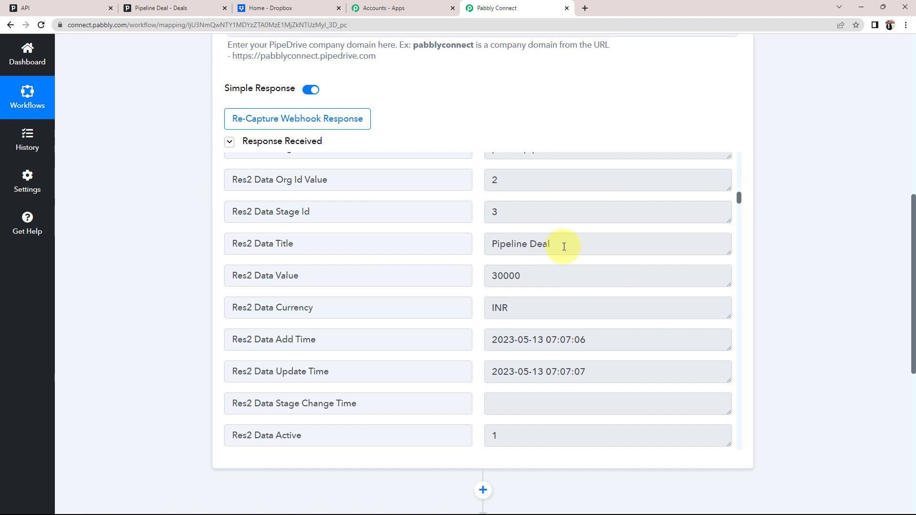
pyautogui.click(565, 244)
pyautogui.moveTo(565, 245); pyautogui.dragTo(487, 243)
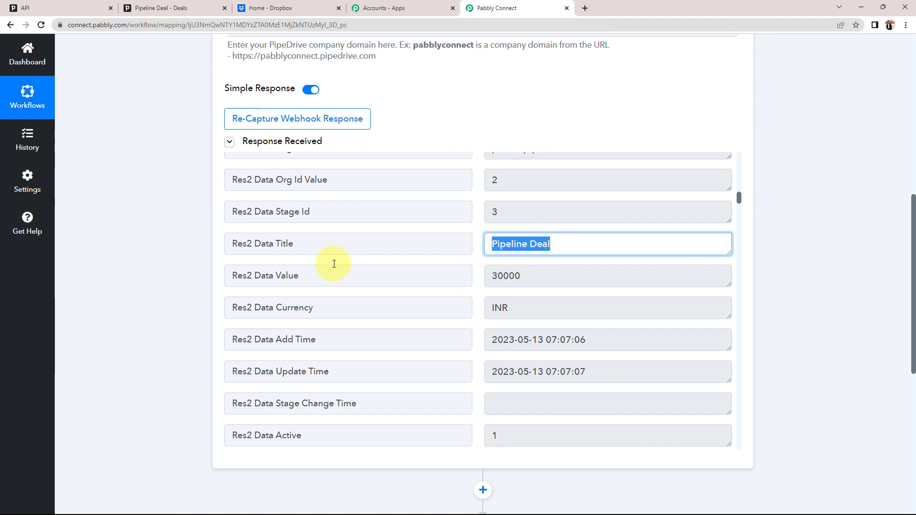
pyautogui.moveTo(536, 274); pyautogui.dragTo(489, 277)
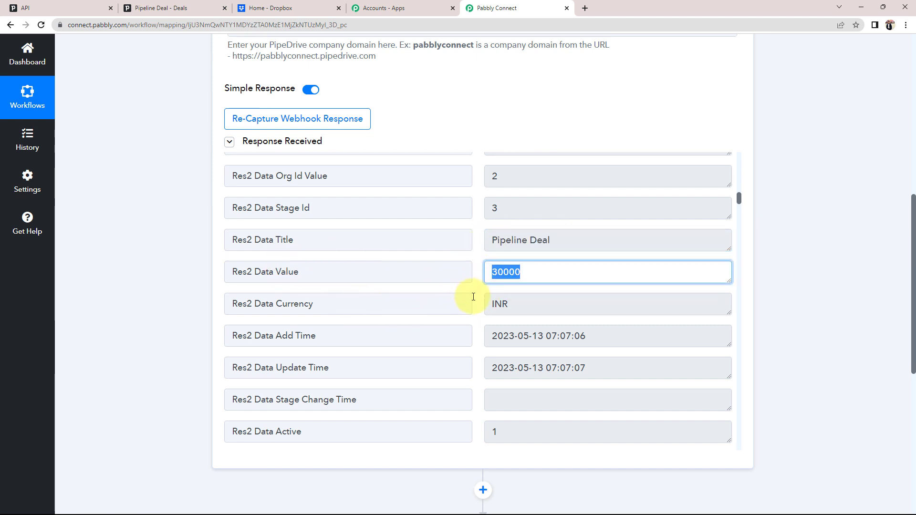
pyautogui.scroll(-3, 470, 298)
pyautogui.scroll(-3, 167, 317)
pyautogui.scroll(-10, 557, 196)
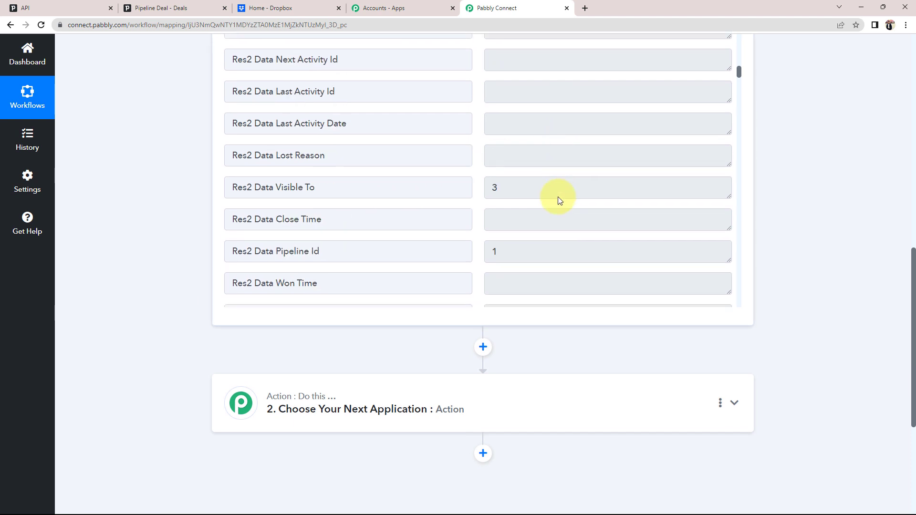
pyautogui.scroll(-5, 559, 200)
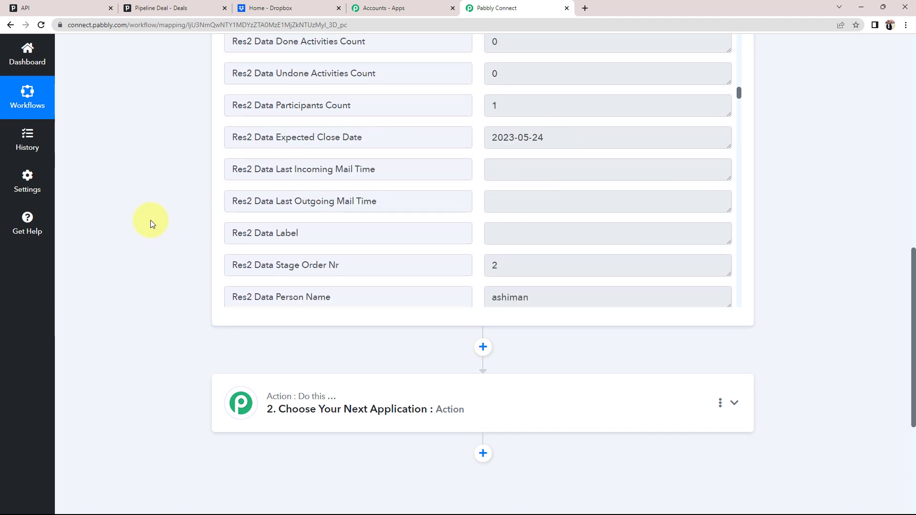
pyautogui.scroll(2, 150, 262)
pyautogui.scroll(10, 150, 262)
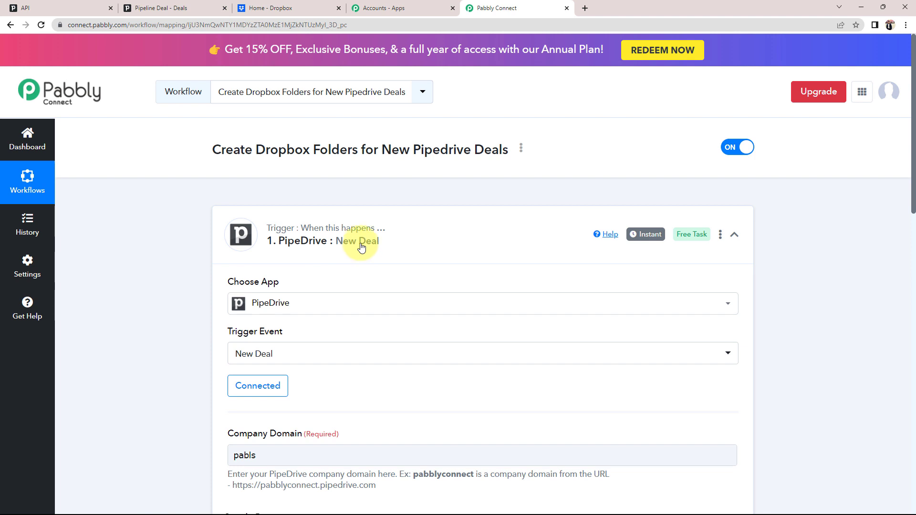
# Set the workflow's action application to Dropbox with Create a Folder as the action event, and open its account connection settings.
pyautogui.scroll(-7, 231, 239)
pyautogui.scroll(2, 645, 347)
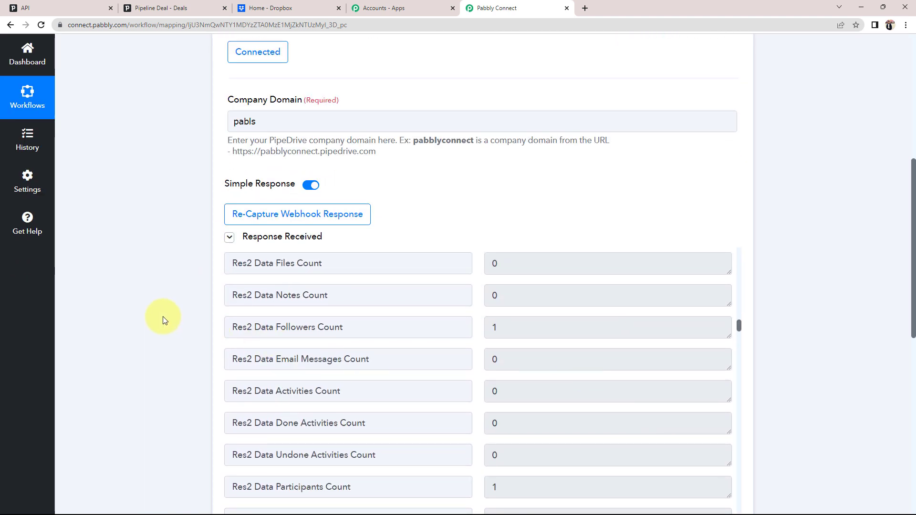
pyautogui.scroll(2, 162, 317)
pyautogui.scroll(-10, 162, 316)
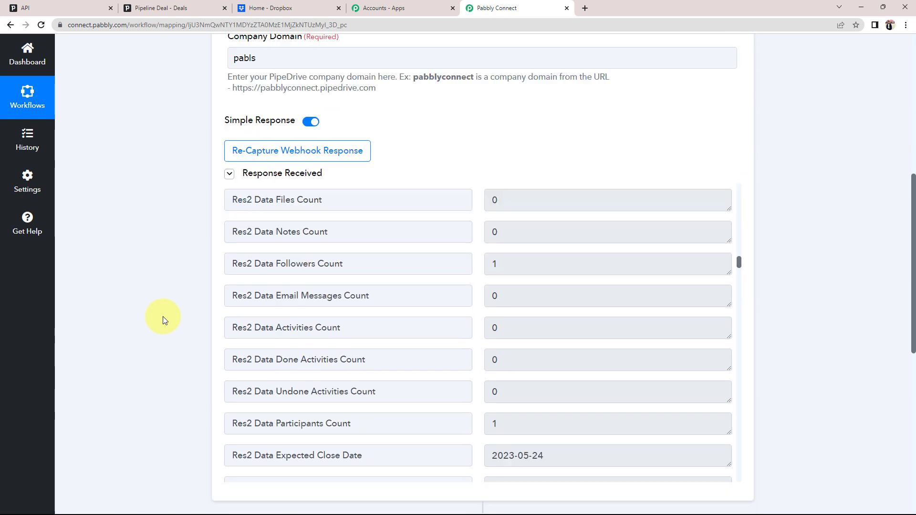
pyautogui.click(303, 265)
pyautogui.scroll(-2, 286, 296)
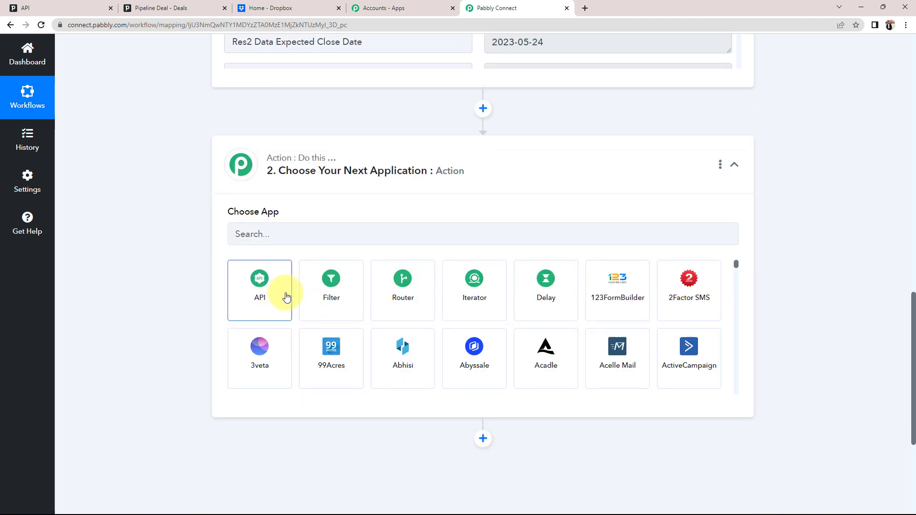
pyautogui.click(262, 229)
pyautogui.write('drop')
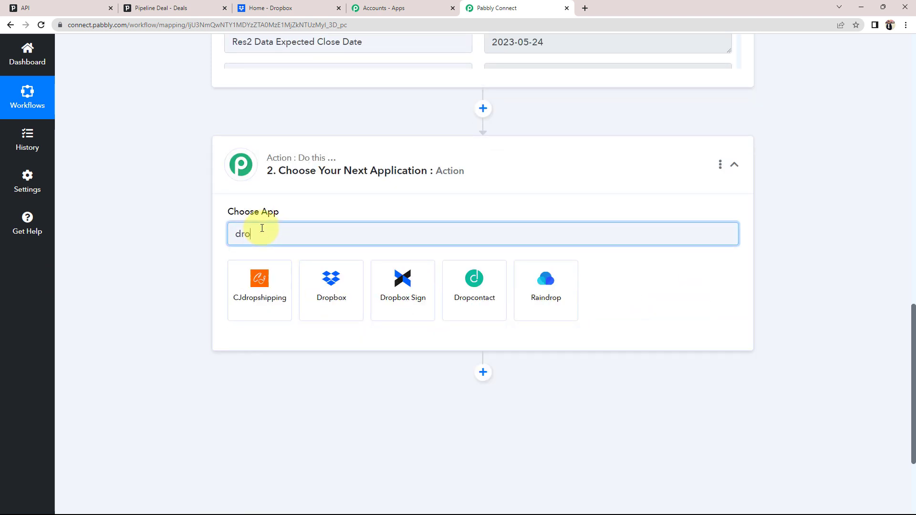
pyautogui.click(331, 289)
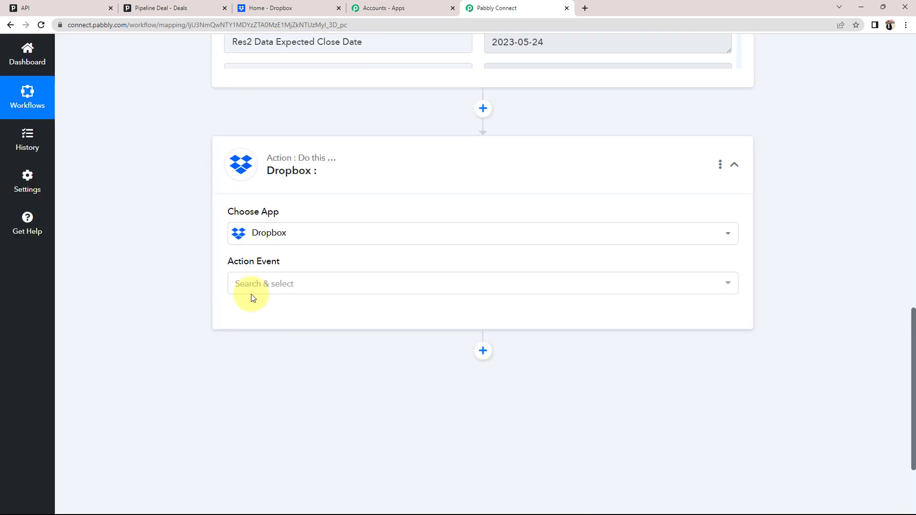
pyautogui.click(249, 286)
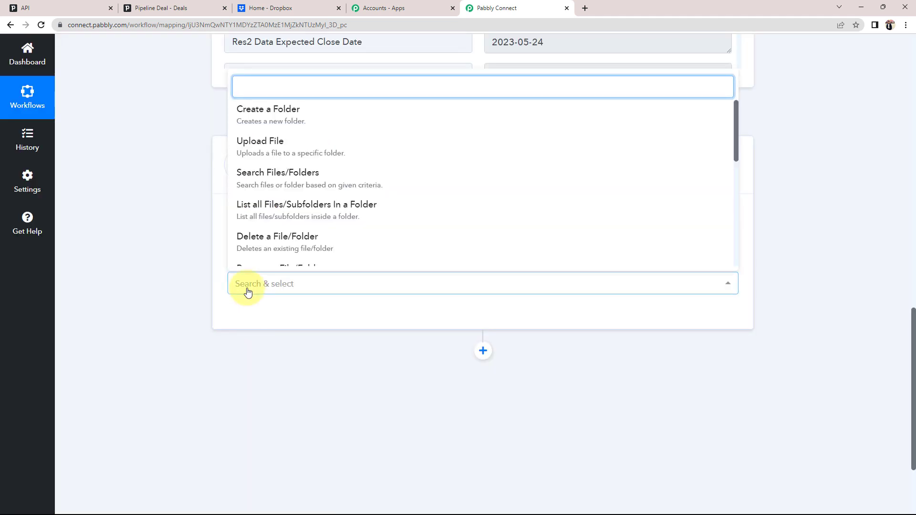
pyautogui.click(246, 108)
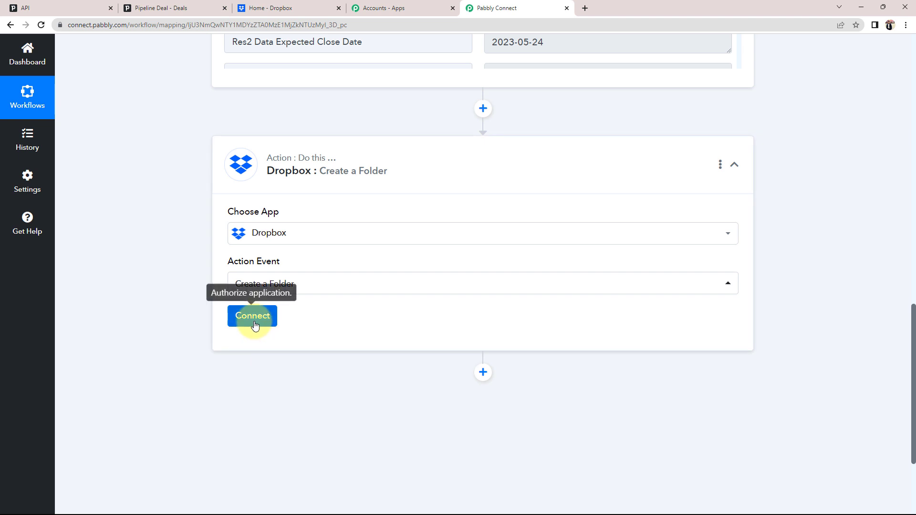
pyautogui.click(254, 319)
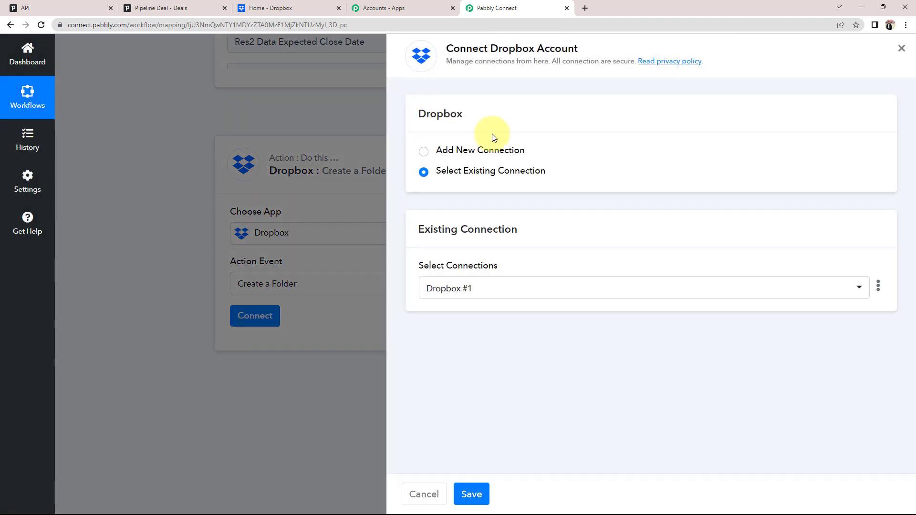
# Add a new Dropbox connection for the Create a Folder action and authenticate it with the Dropbox account.
pyautogui.click(424, 152)
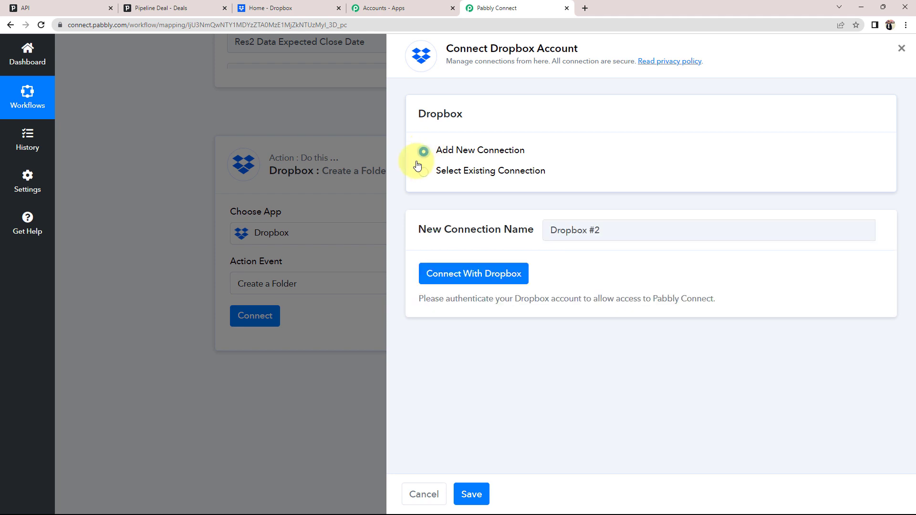
pyautogui.click(481, 275)
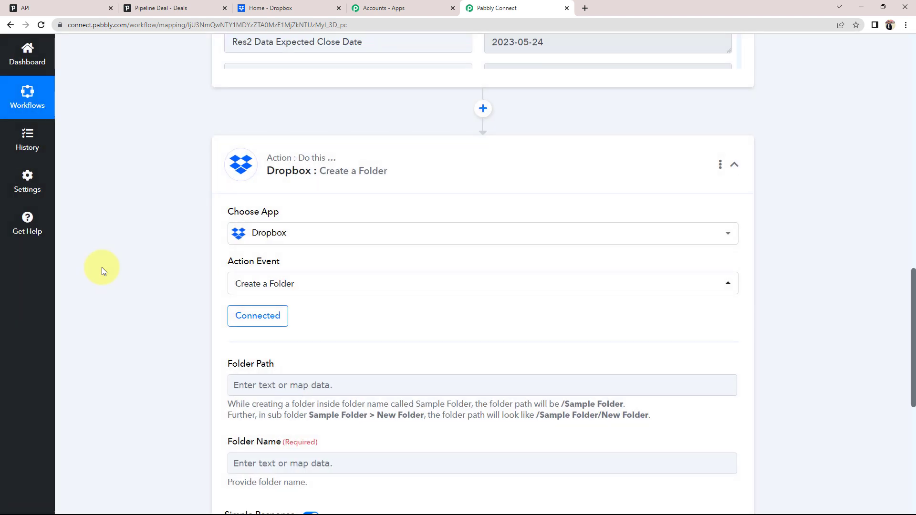
# Read the Folder Path and Folder Name guidance, and check the existing folders on the Dropbox home page.
pyautogui.scroll(-3, 100, 268)
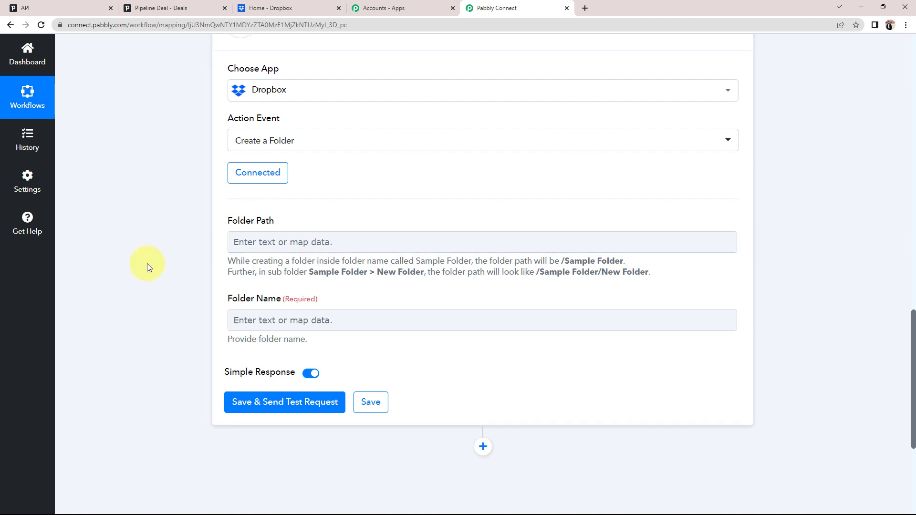
pyautogui.scroll(-1, 147, 265)
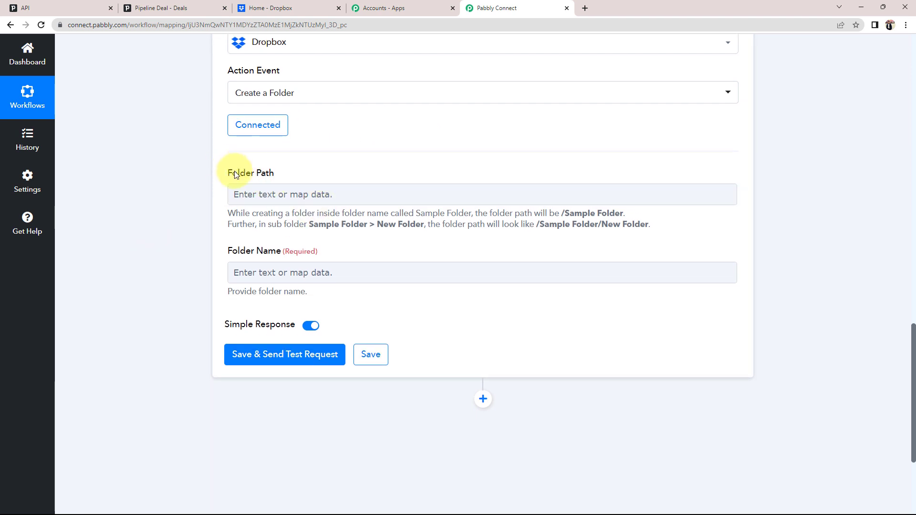
pyautogui.click(251, 201)
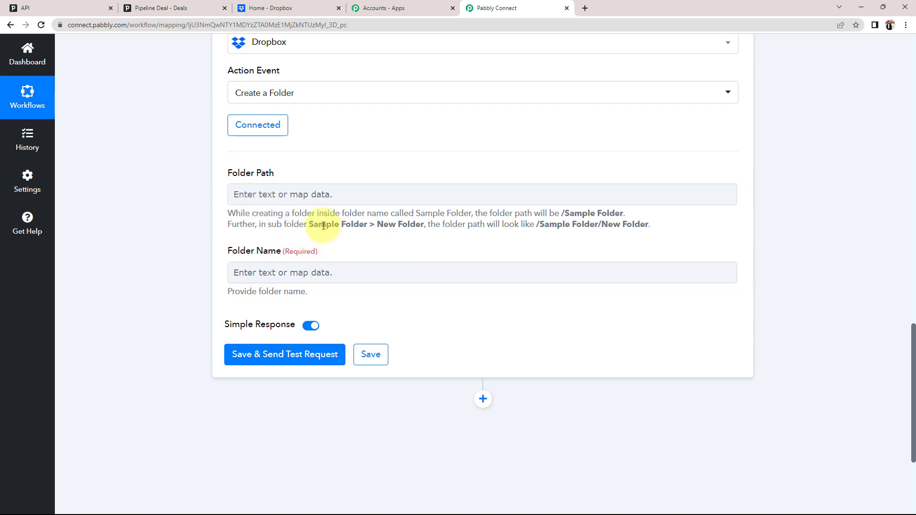
pyautogui.moveTo(309, 225); pyautogui.dragTo(425, 230)
pyautogui.click(414, 244)
pyautogui.click(250, 270)
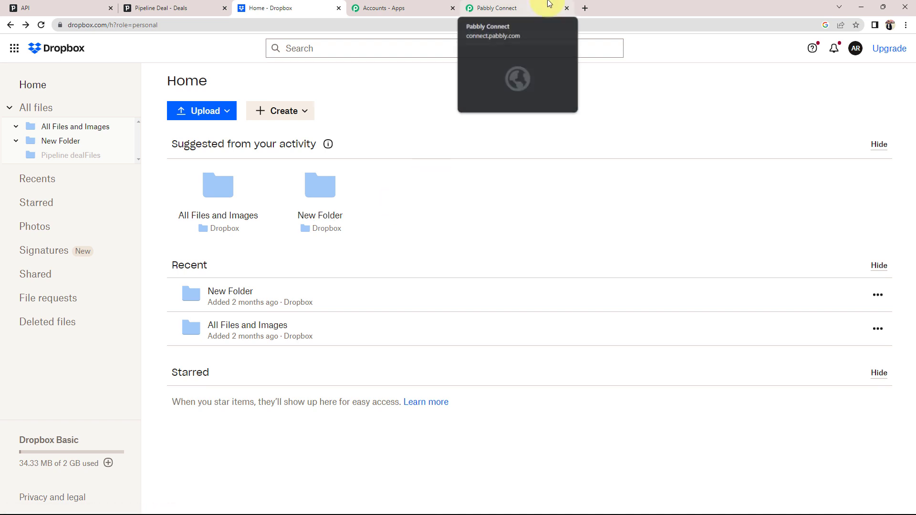
# Return to Pabbly Connect and examine the deal title in the PipeDrive trigger's captured response.
pyautogui.click(470, 7)
pyautogui.scroll(1, 129, 349)
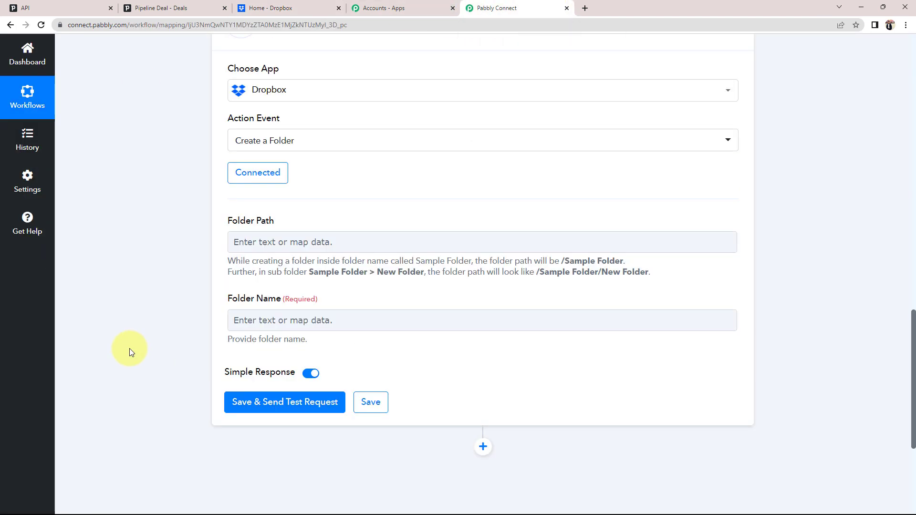
pyautogui.scroll(7, 133, 348)
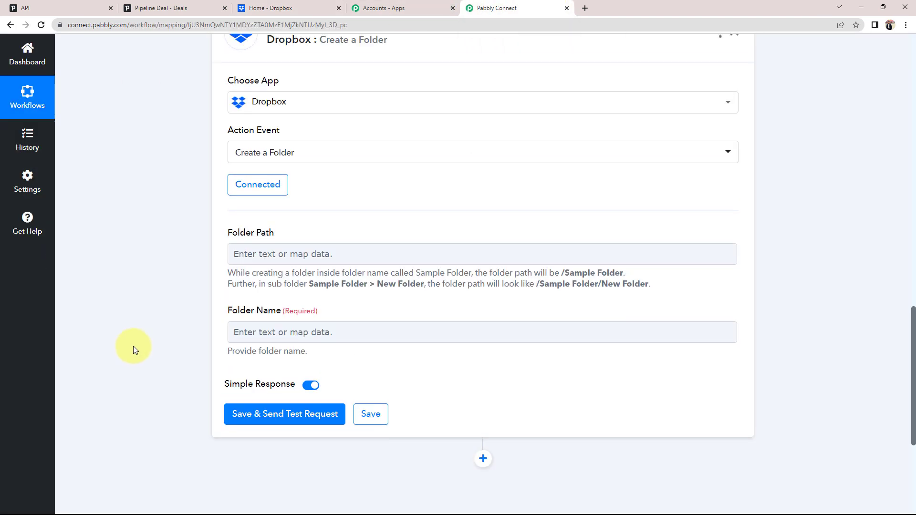
pyautogui.scroll(10, 652, 145)
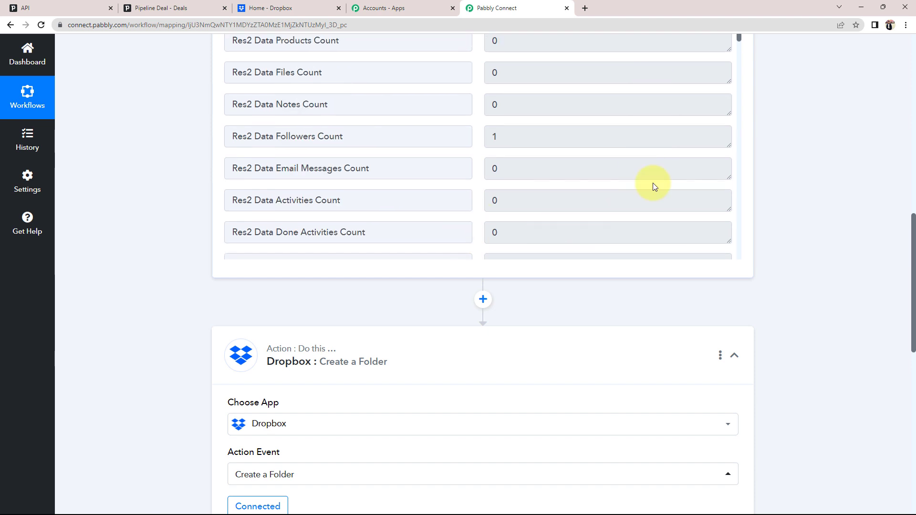
pyautogui.scroll(11, 640, 308)
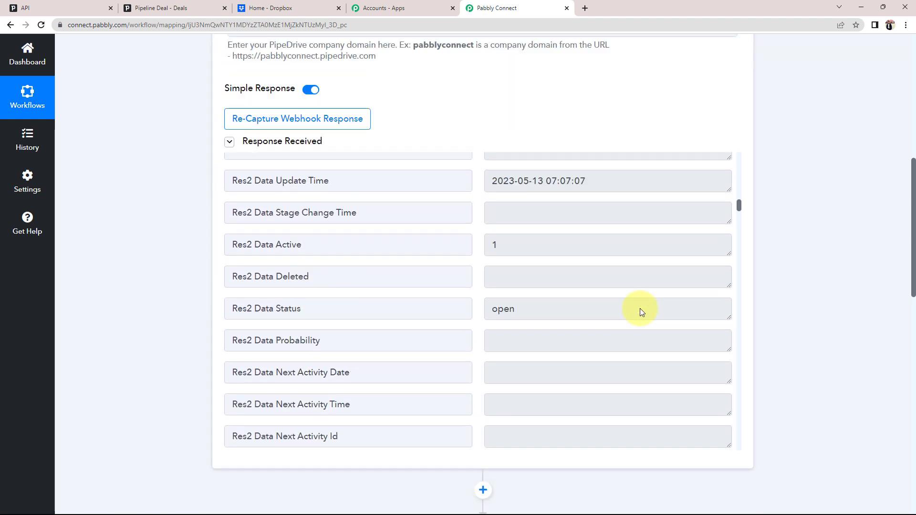
pyautogui.scroll(-3, 639, 308)
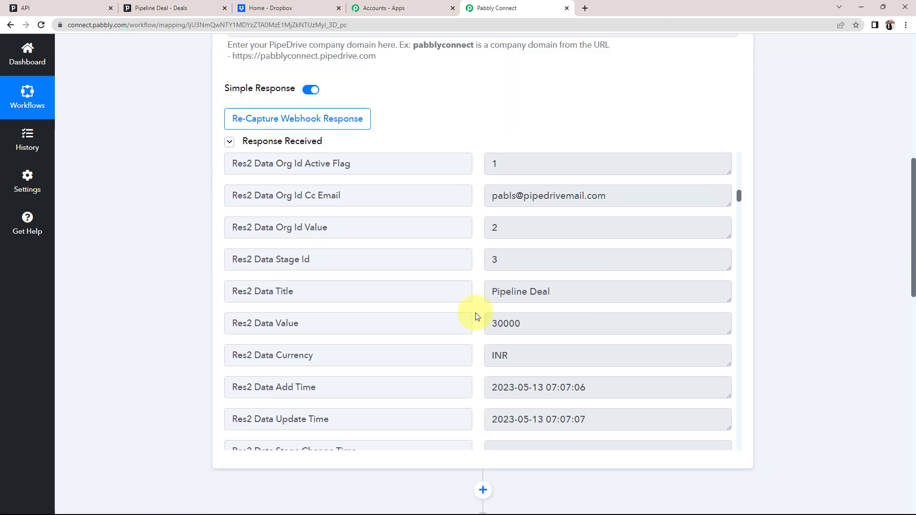
pyautogui.doubleClick(263, 292)
pyautogui.click(553, 292)
pyautogui.moveTo(554, 292); pyautogui.dragTo(488, 289)
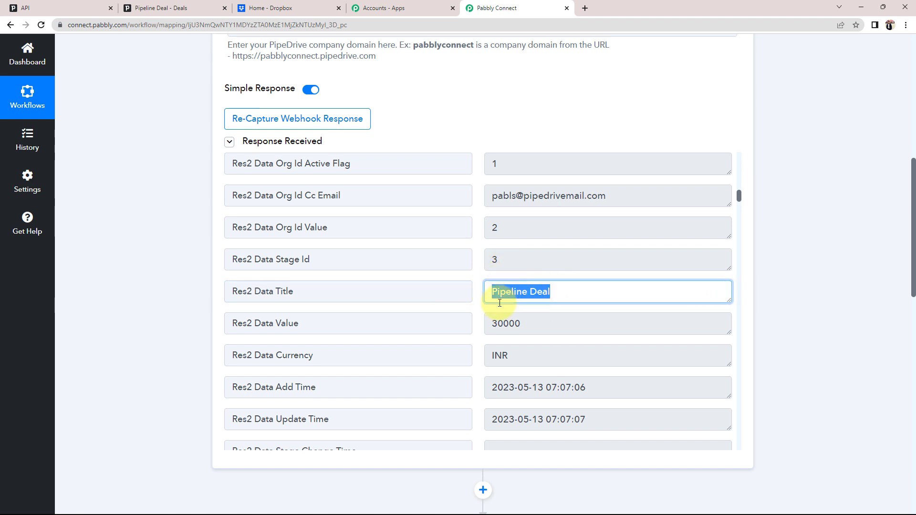
# Map the Dropbox action's Folder Name to the Res2 Data Title value from the PipeDrive: New Deal step.
pyautogui.scroll(-10, 83, 339)
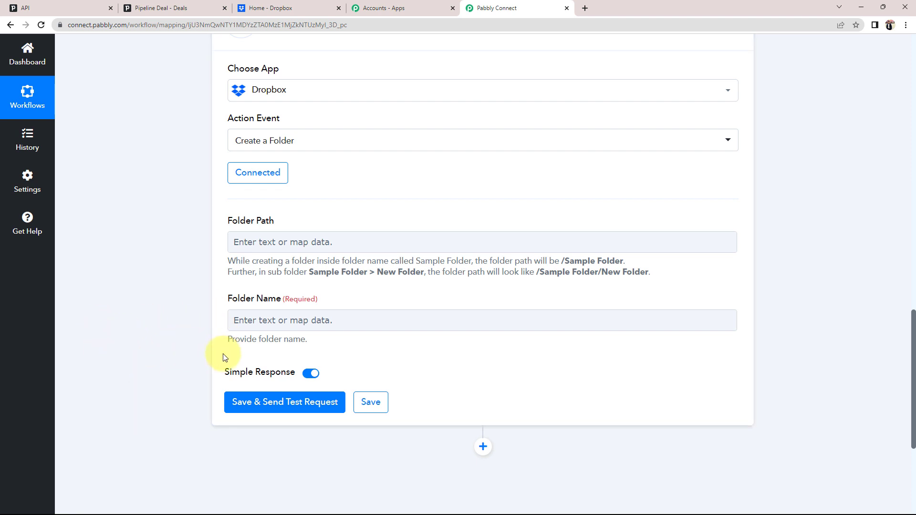
pyautogui.click(264, 320)
pyautogui.scroll(-2, 158, 368)
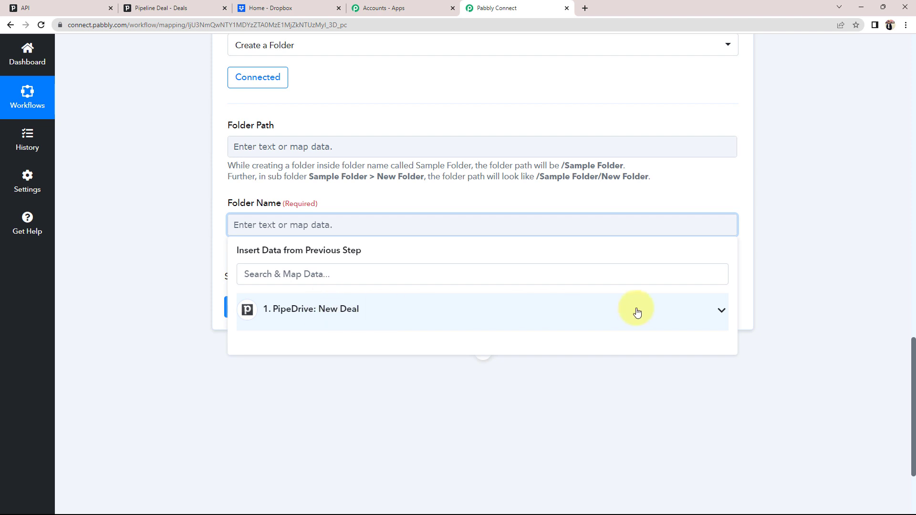
pyautogui.click(720, 310)
pyautogui.scroll(-3, 361, 389)
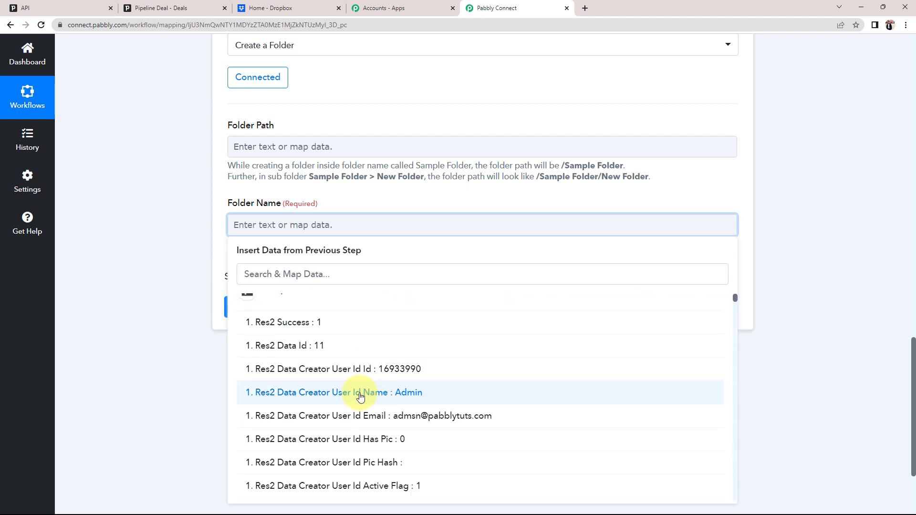
pyautogui.scroll(-5, 343, 408)
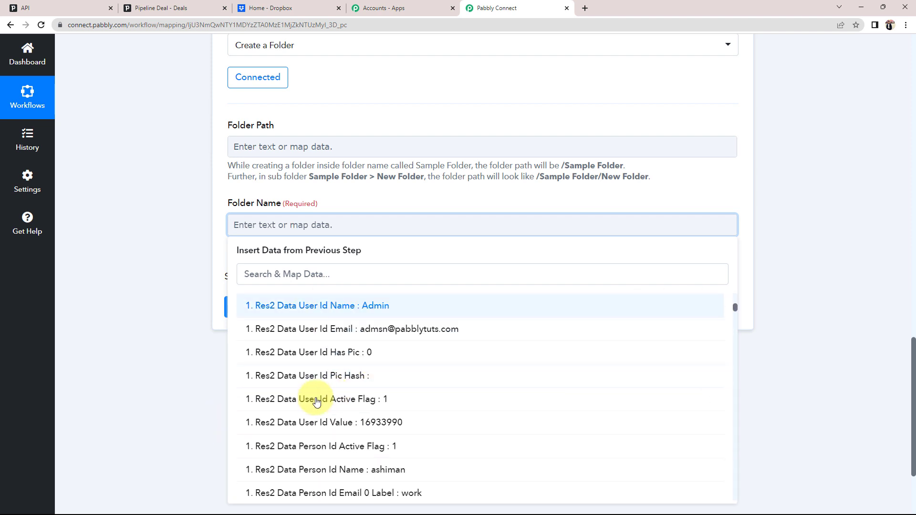
pyautogui.scroll(-7, 357, 408)
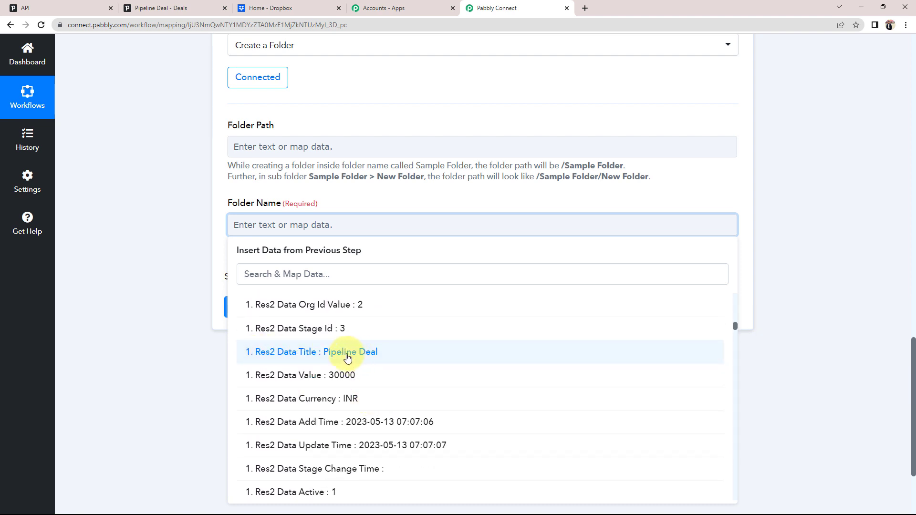
pyautogui.click(334, 355)
pyautogui.click(162, 258)
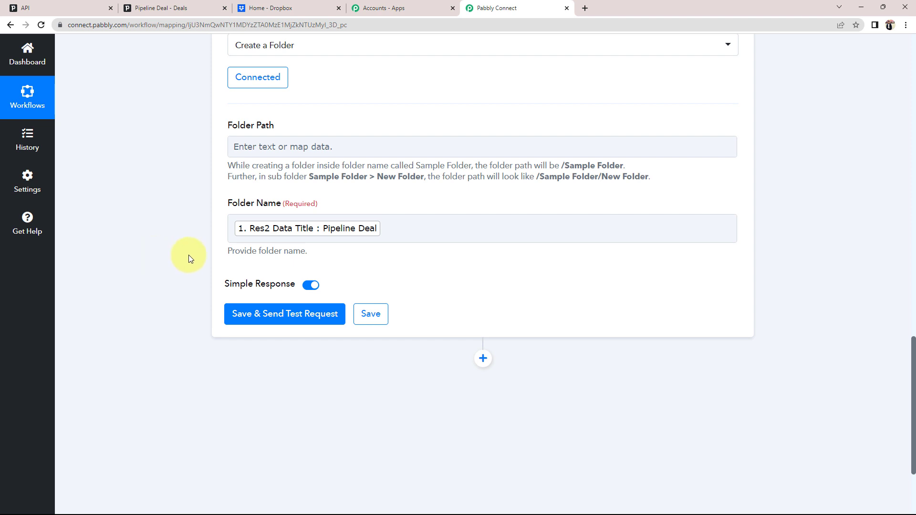
# Append the word Files after the mapped deal title in the Folder Name.
pyautogui.click(391, 234)
pyautogui.write('Files')
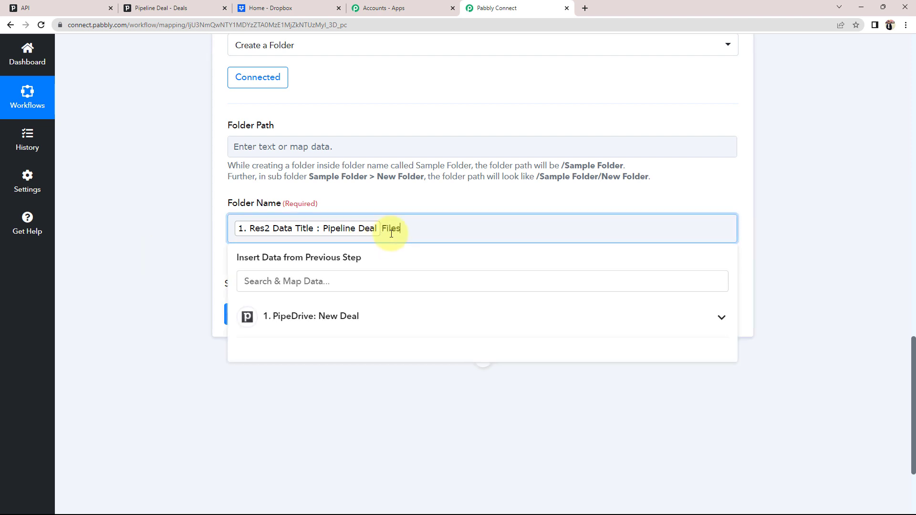
pyautogui.click(158, 256)
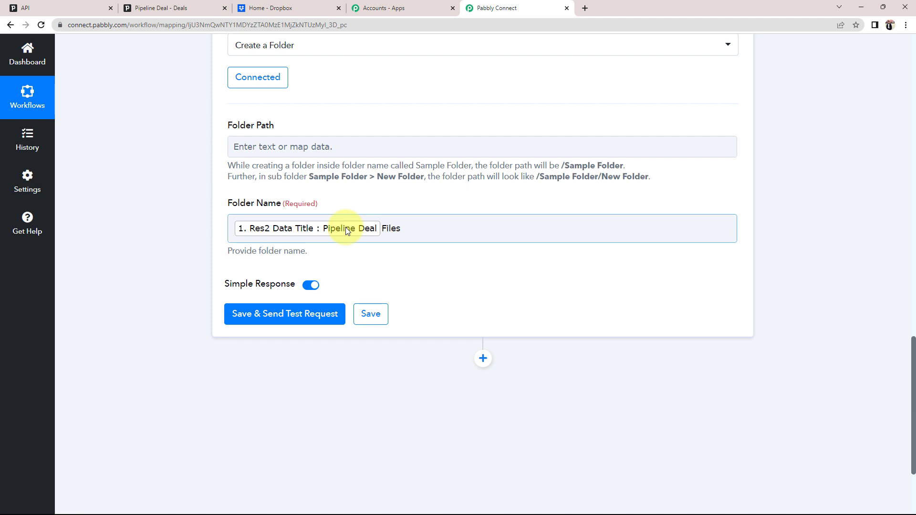
pyautogui.click(245, 211)
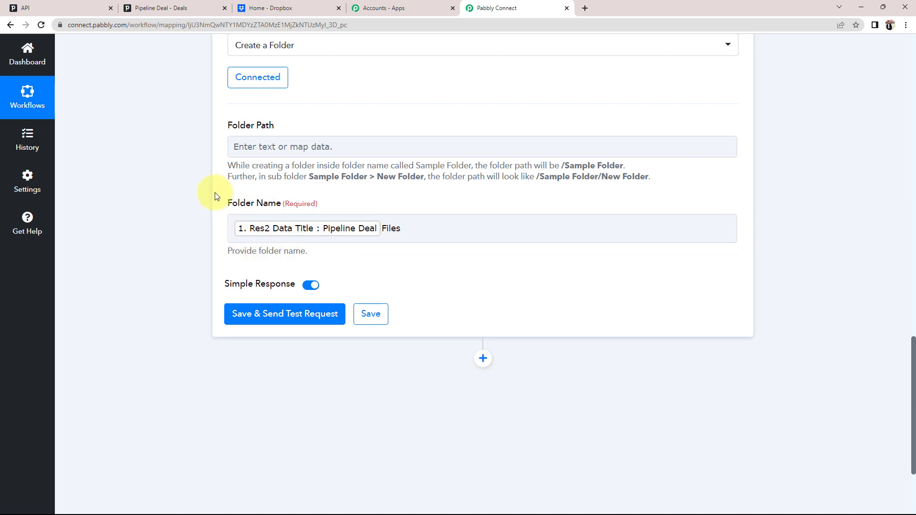
# Check the deal's title in Pipedrive against the mapped Folder Name in Pabbly Connect.
pyautogui.click(138, 7)
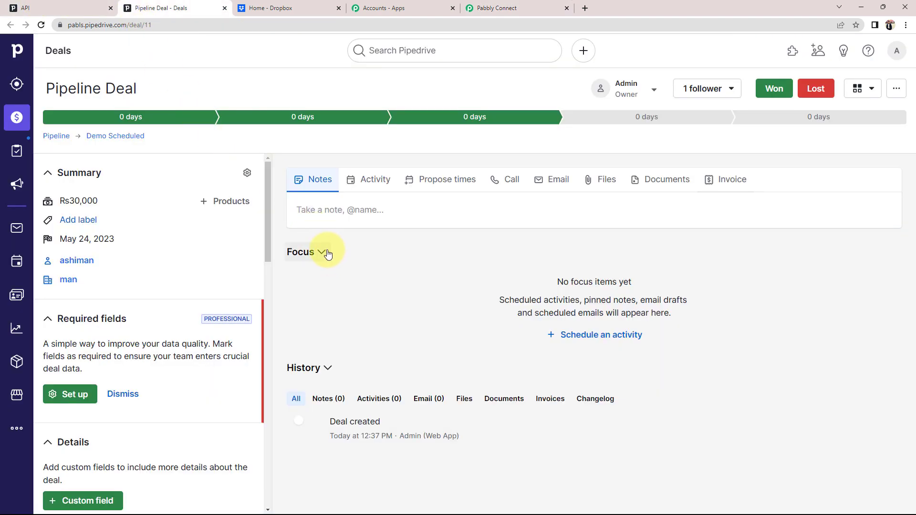
pyautogui.click(478, 8)
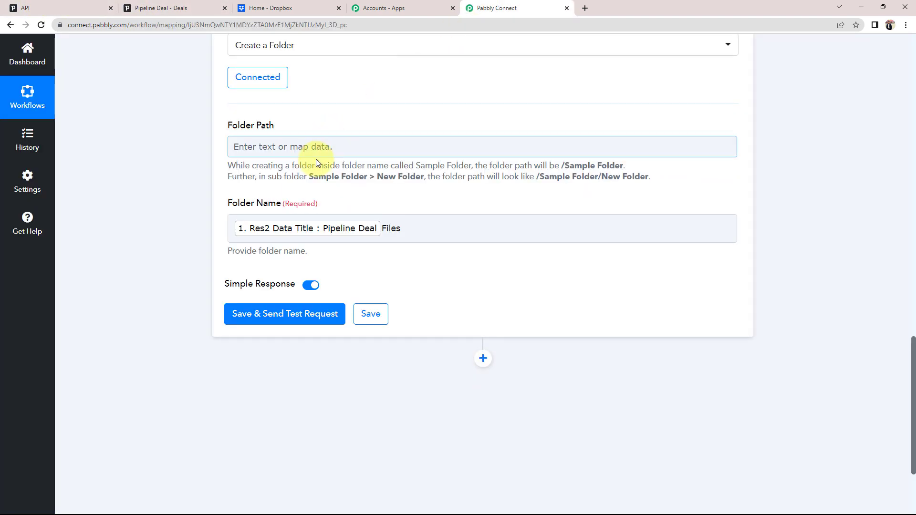
pyautogui.click(261, 221)
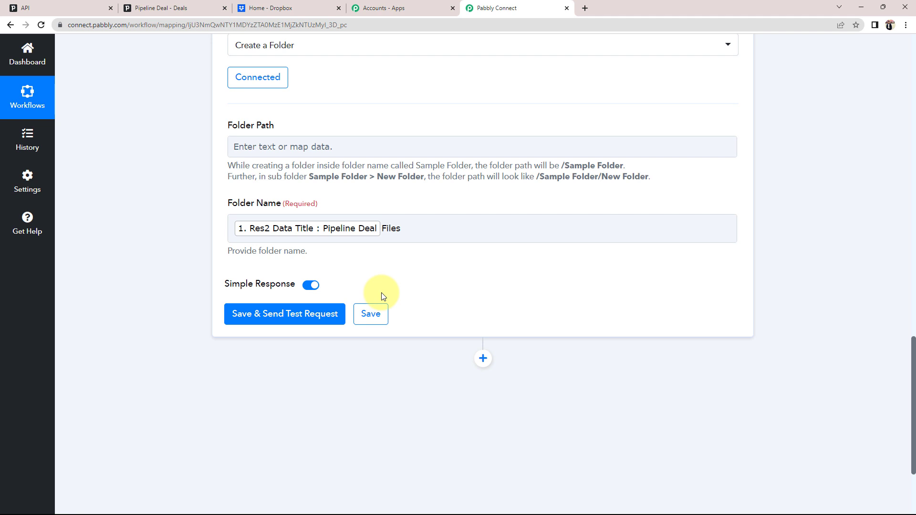
# Save the Dropbox action with a test request, review its response, and check Dropbox for the folder it creates.
pyautogui.click(282, 318)
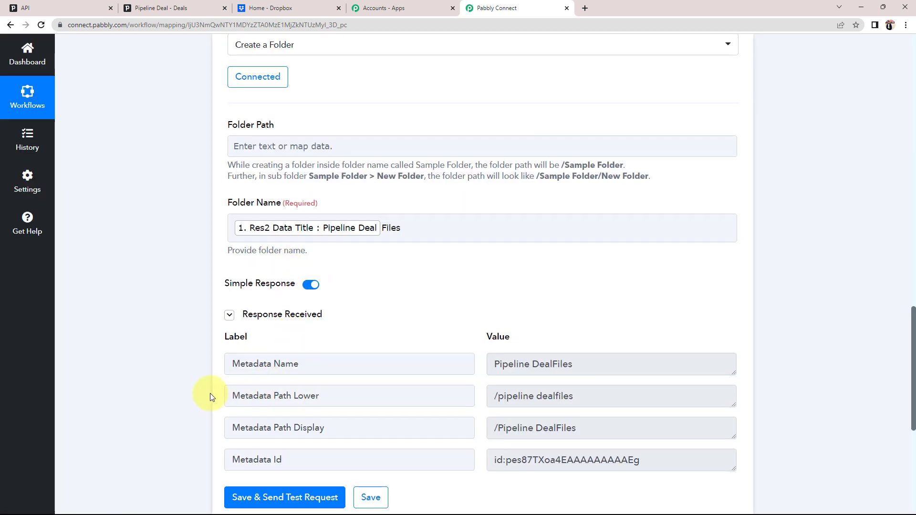
pyautogui.scroll(-2, 491, 292)
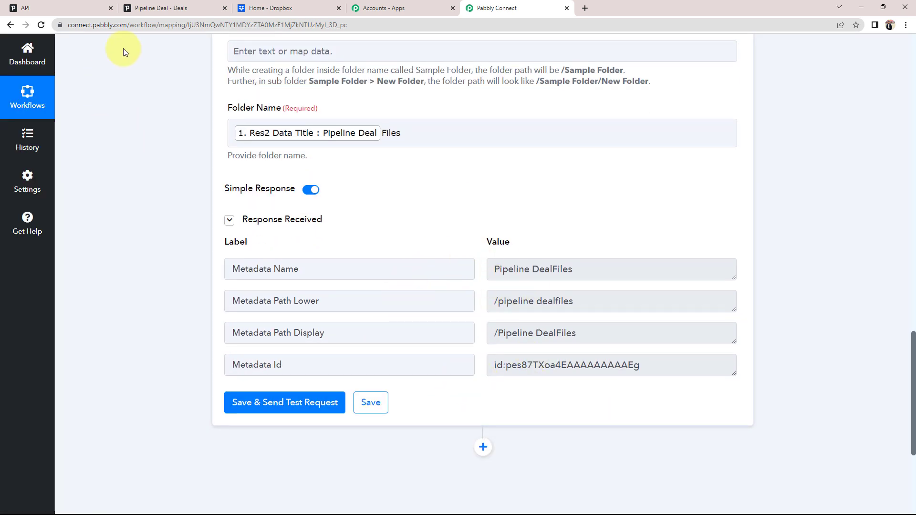
pyautogui.click(271, 6)
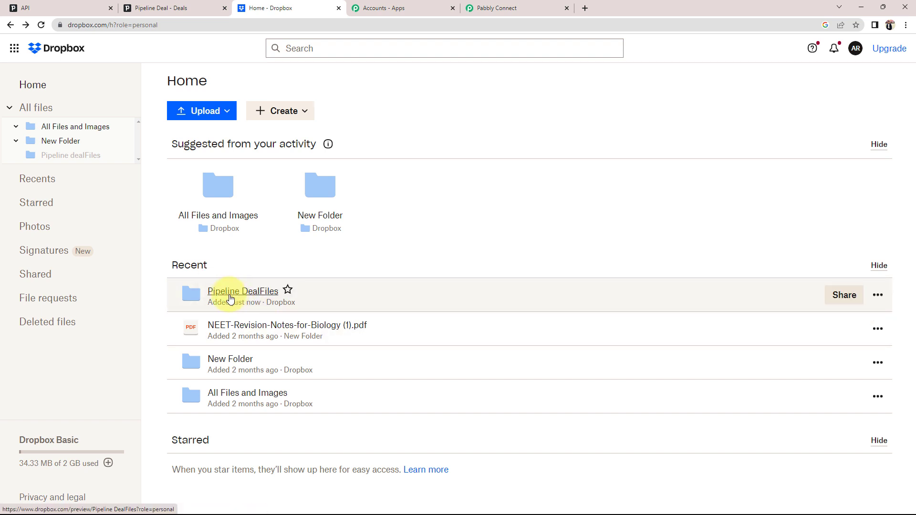
# Return to Pabbly Connect and collapse the Dropbox action and the PipeDrive trigger to show the whole workflow.
pyautogui.click(496, 8)
pyautogui.scroll(12, 243, 291)
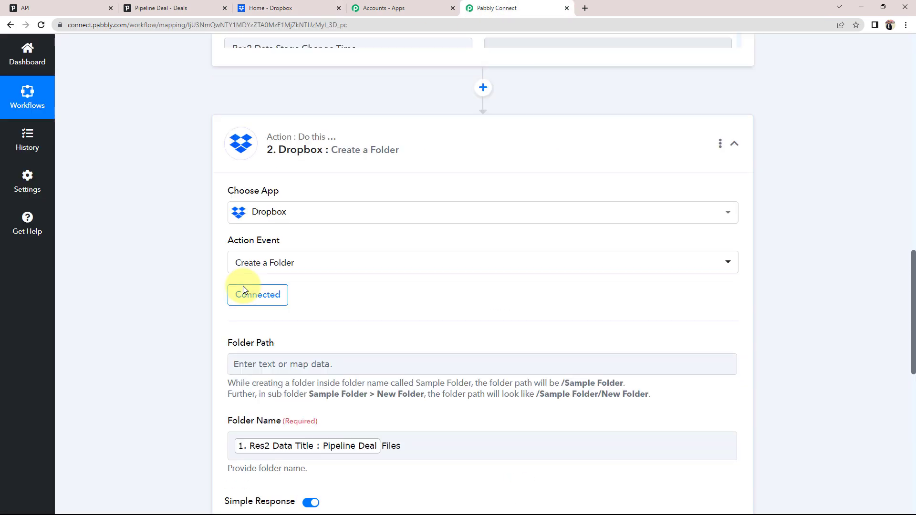
pyautogui.click(458, 317)
pyautogui.scroll(10, 458, 316)
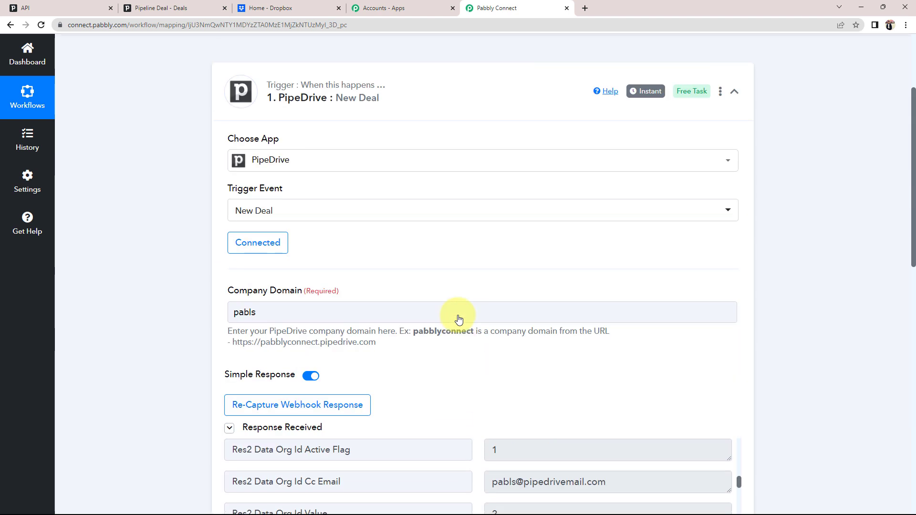
pyautogui.click(474, 247)
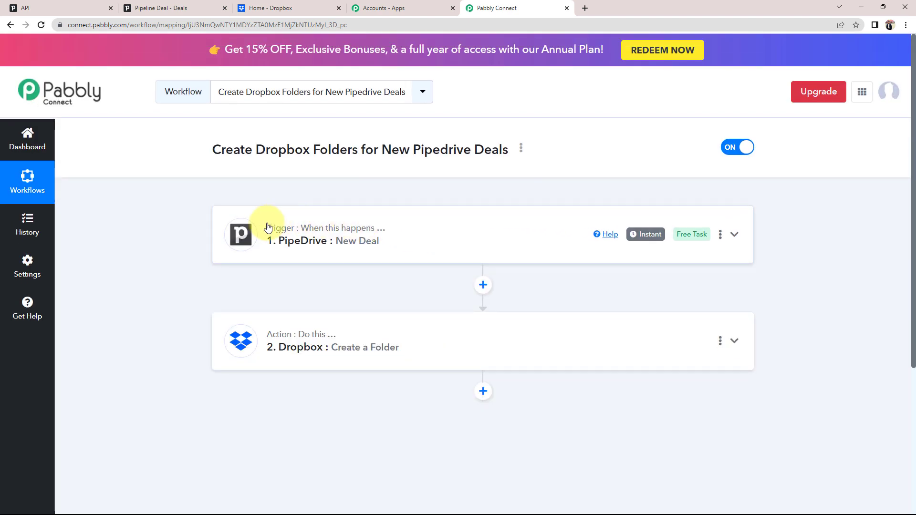